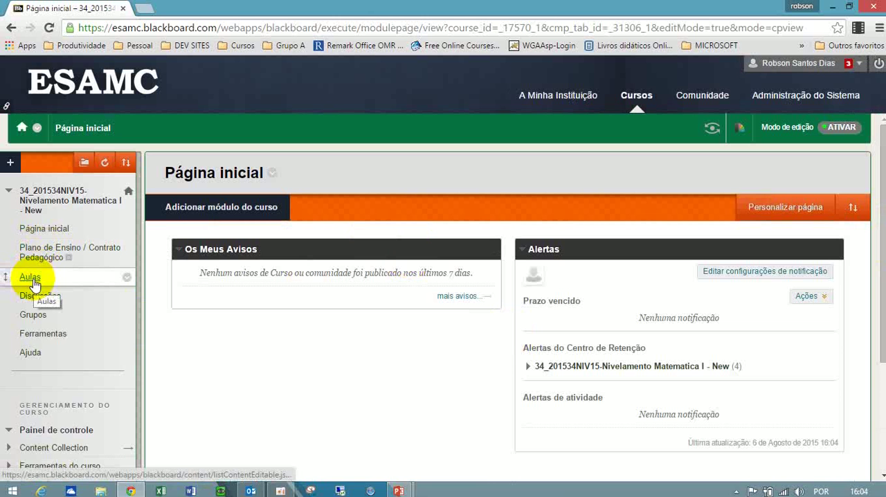
Open the Aulas content area and start creating a new test (Teste) there.
left_click(30, 277)
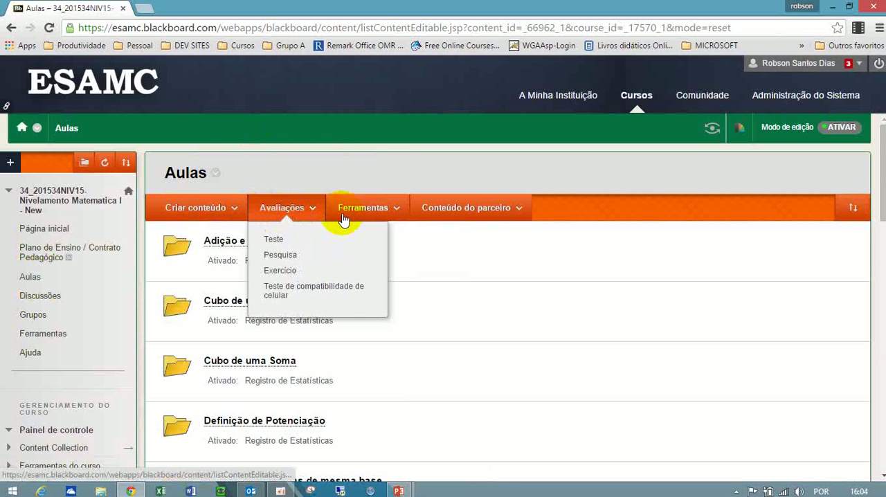
mouse_move(216, 212)
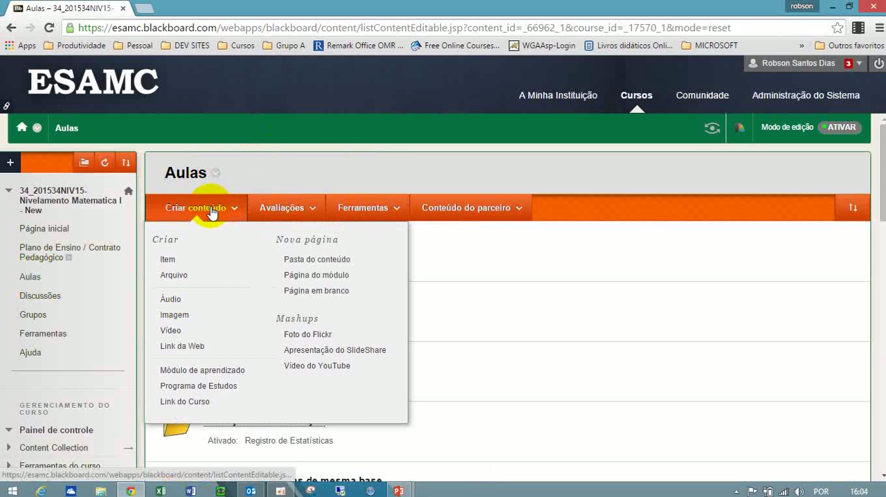
mouse_move(278, 209)
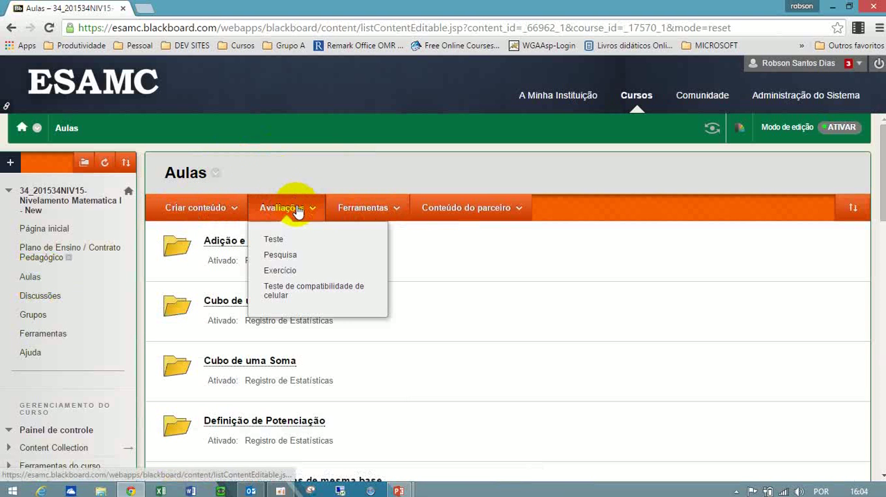
left_click(274, 241)
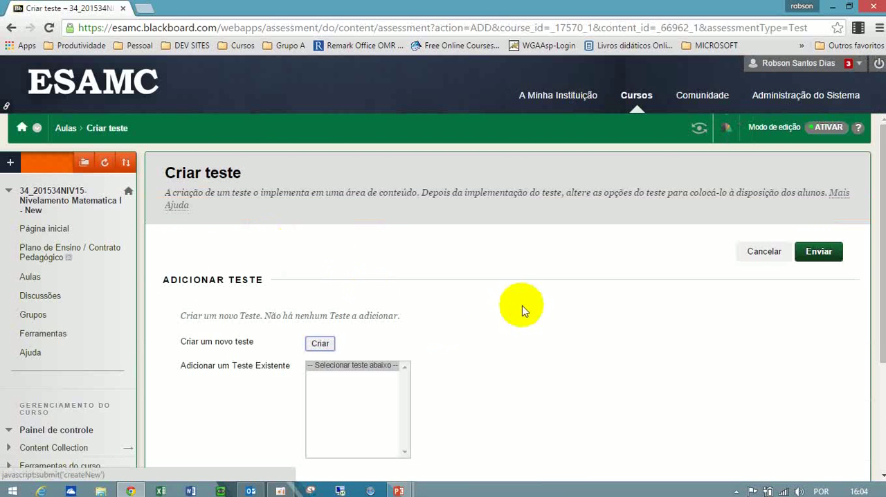
left_click_drag(883, 199, 874, 241)
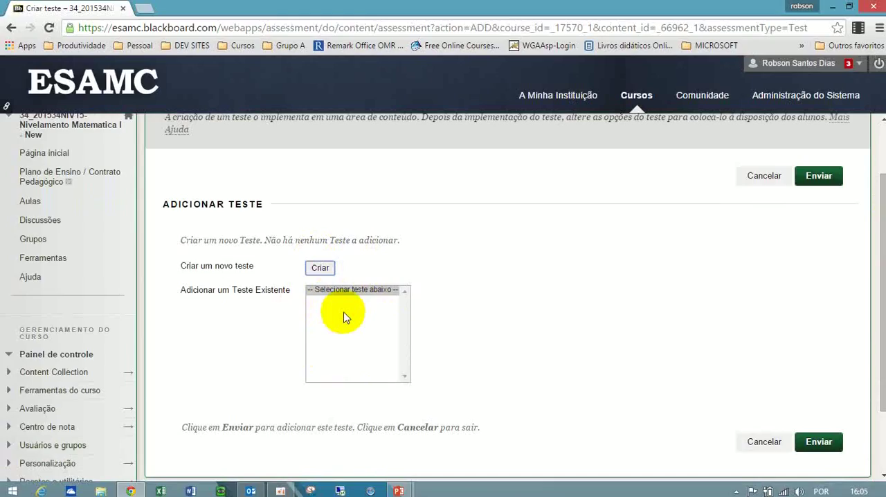
left_click(320, 268)
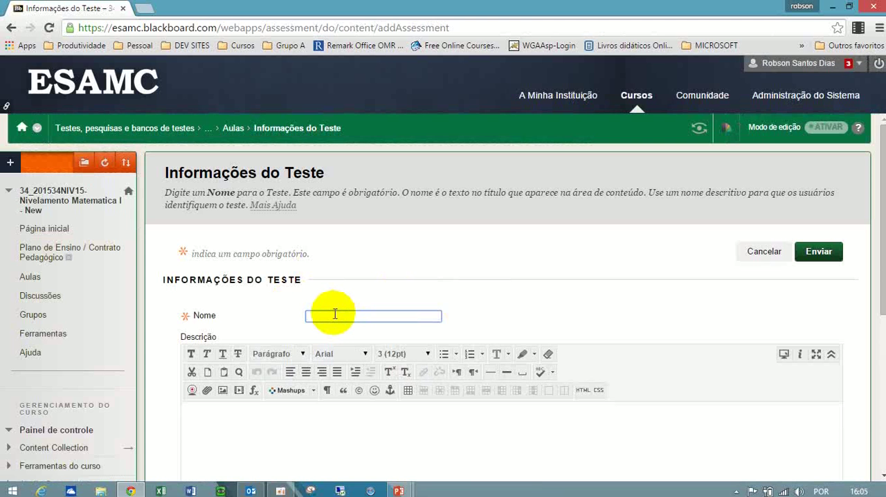
Name the test "Teste Nivelamento 1" and submit its information with the description and instructions left blank.
type("teste")
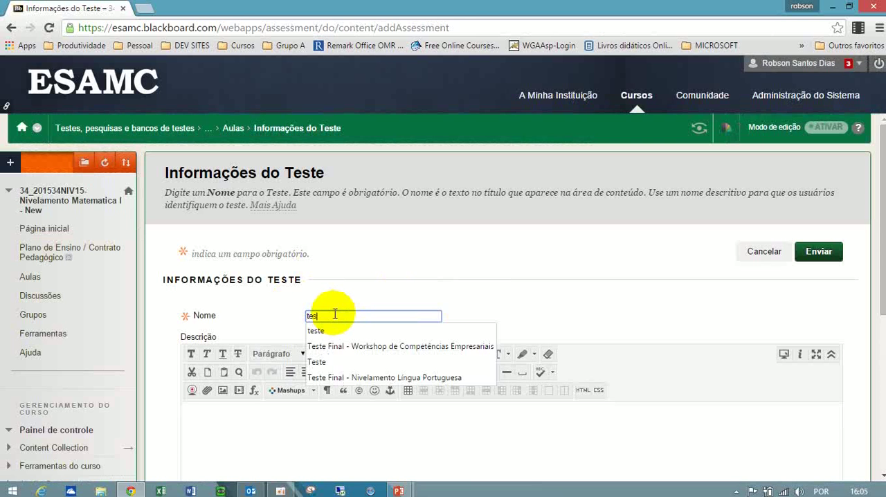
key("BackSpace")
key("BackSpace")
key("BackSpace")
key("BackSpace")
key("BackSpace")
type("Teste")
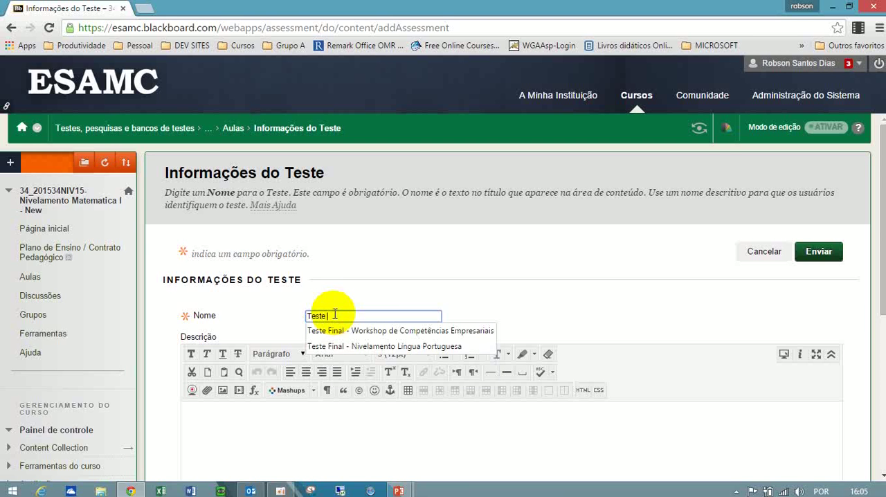
type(" Nivelamento")
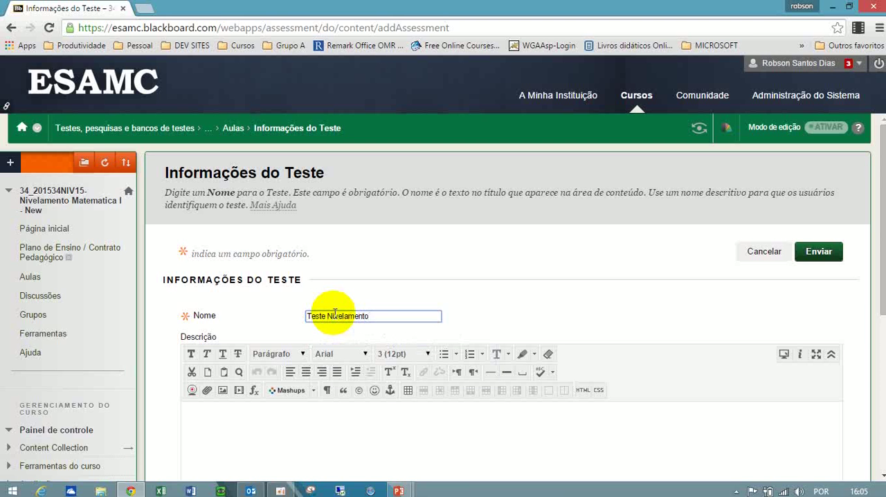
type(" 1")
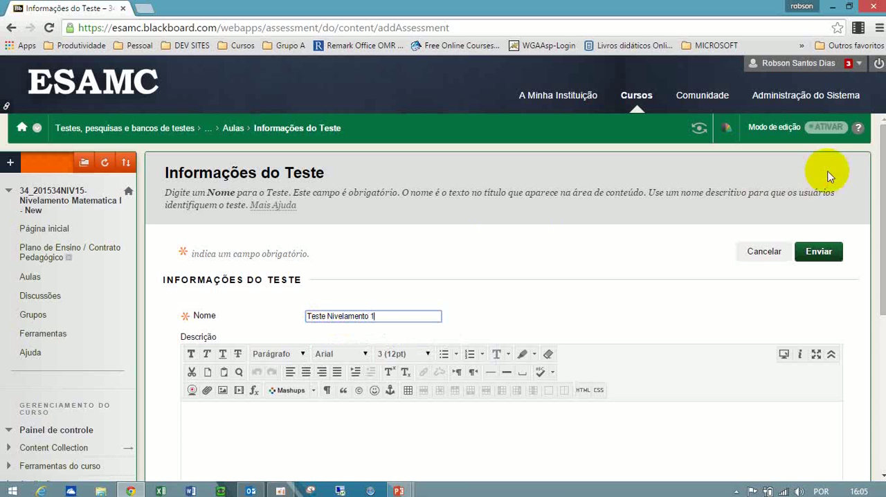
left_click_drag(877, 179, 877, 270)
left_click(694, 280)
left_click(672, 439)
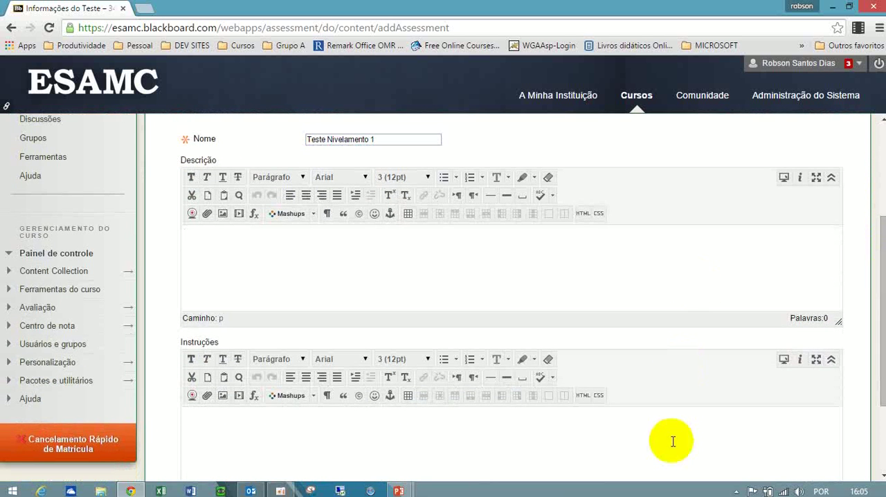
left_click_drag(876, 326, 876, 352)
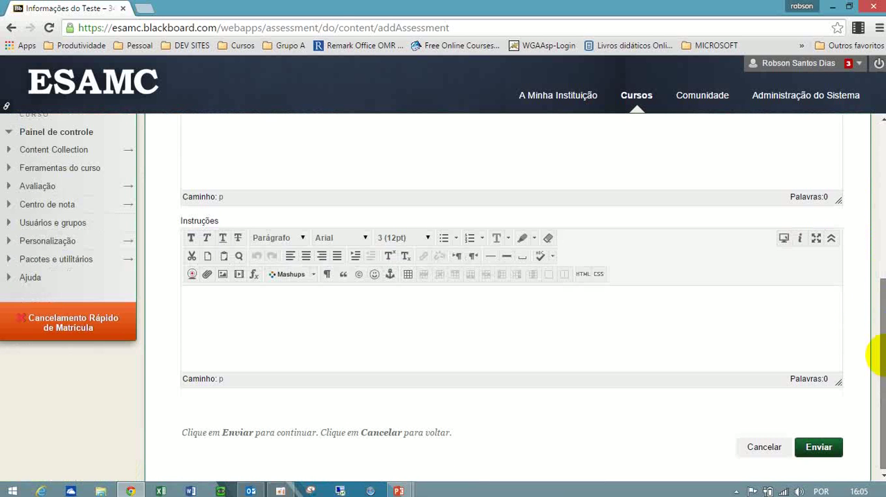
left_click(823, 446)
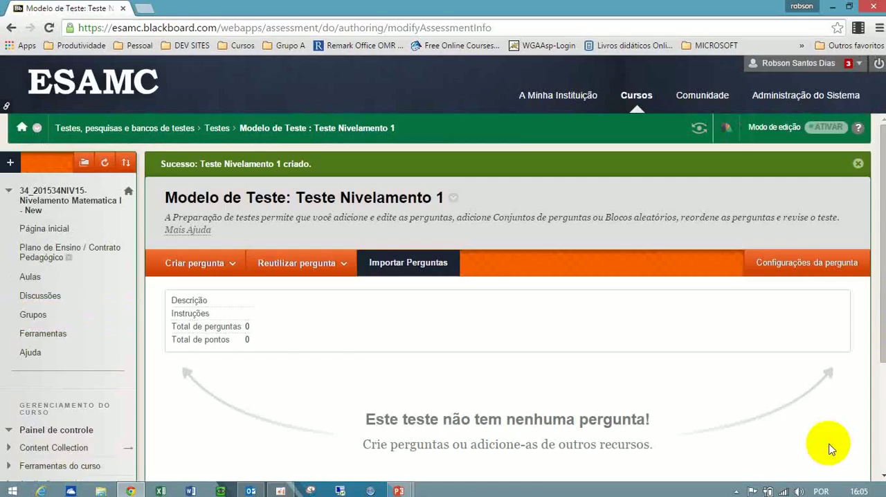
Start a new Múltipla Escolha question in the test after reviewing the available question types.
left_click(224, 272)
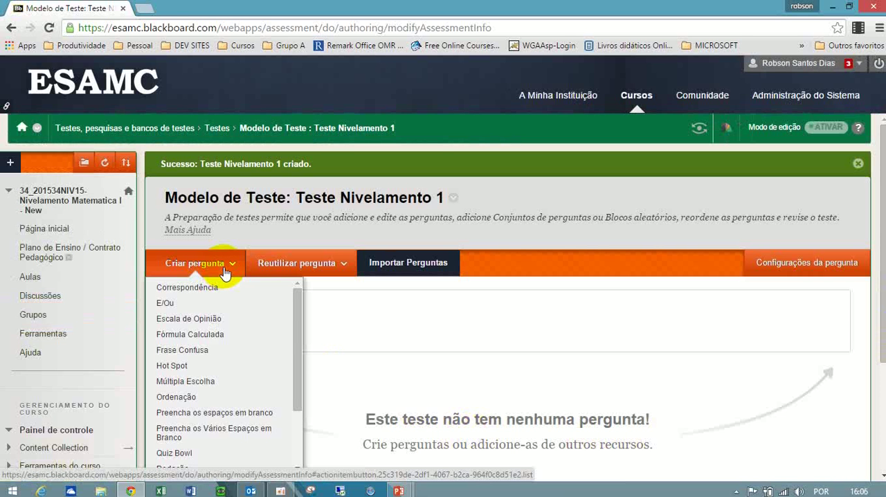
left_click(338, 326)
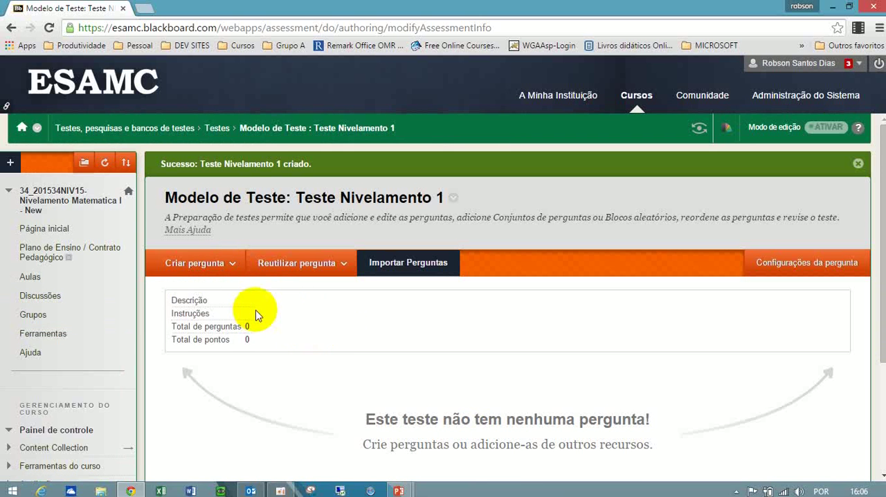
left_click(218, 272)
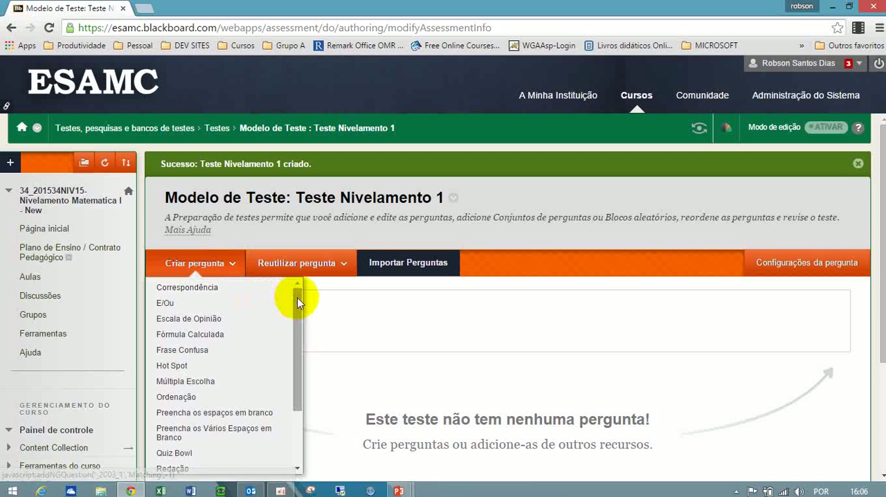
left_click_drag(298, 304, 297, 395)
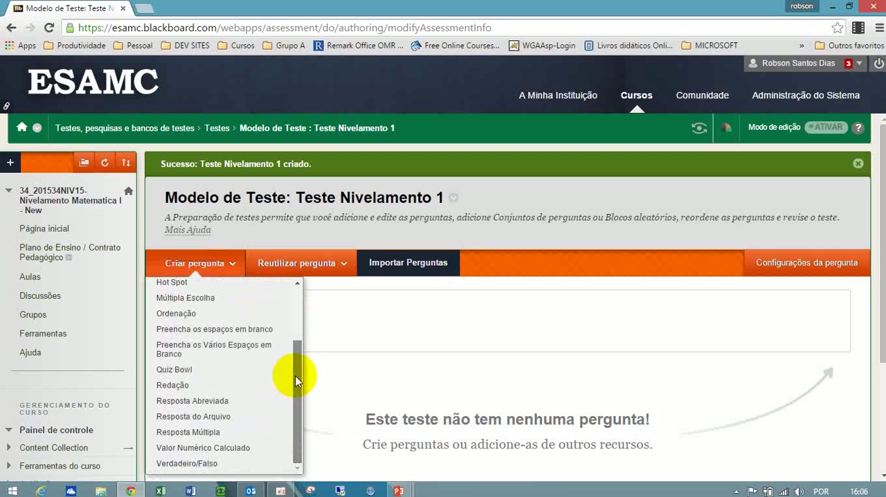
left_click_drag(297, 346, 298, 291)
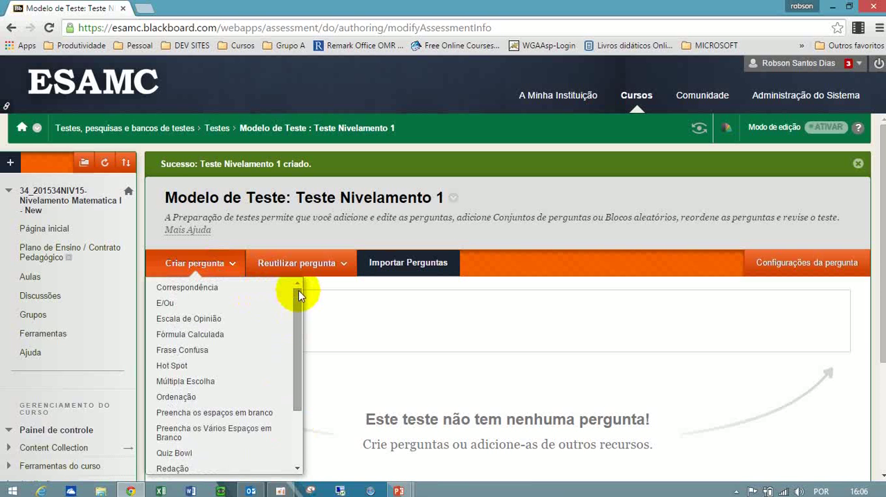
left_click_drag(298, 290, 297, 341)
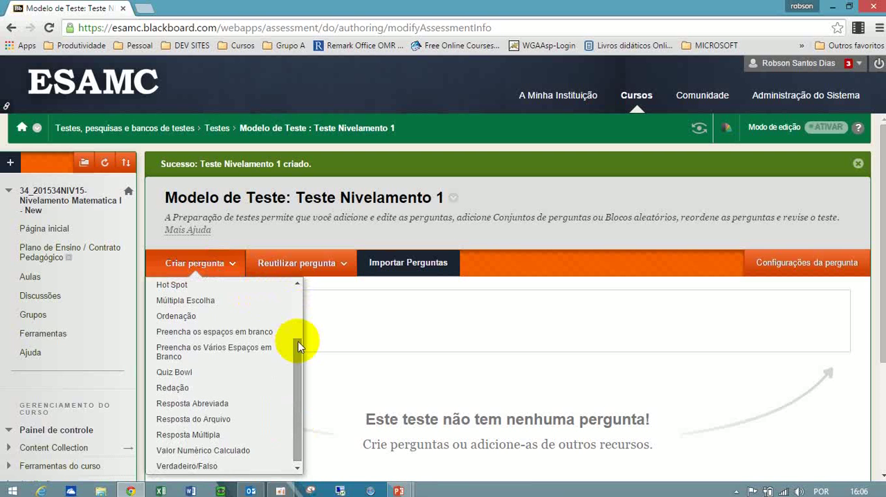
left_click_drag(299, 372, 299, 338)
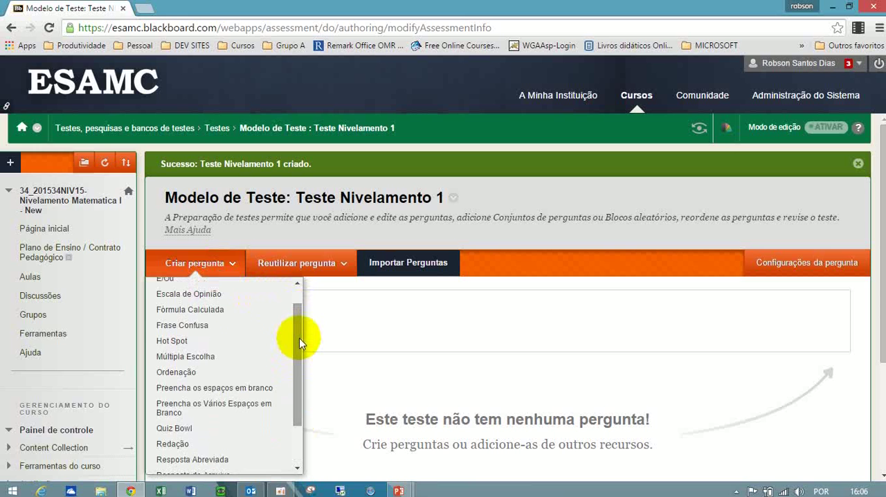
left_click(246, 359)
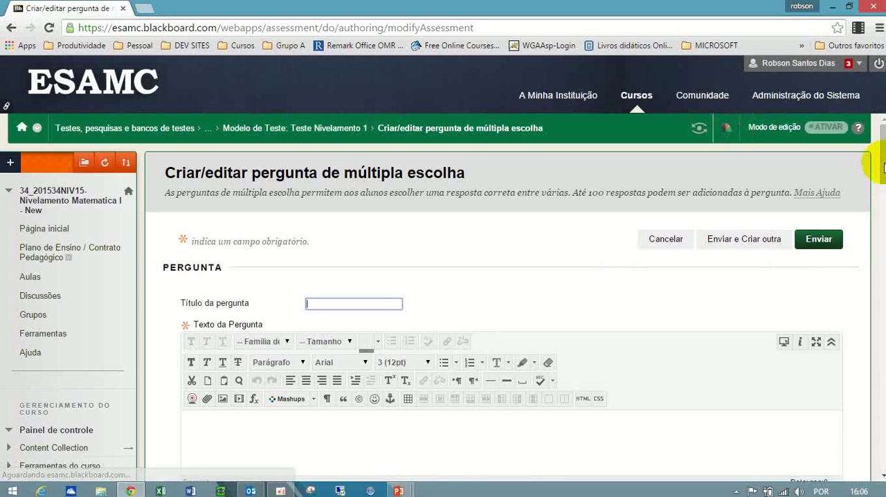
Give the question the title "Modulo A" and place the cursor in the question text area.
left_click_drag(882, 161, 885, 126)
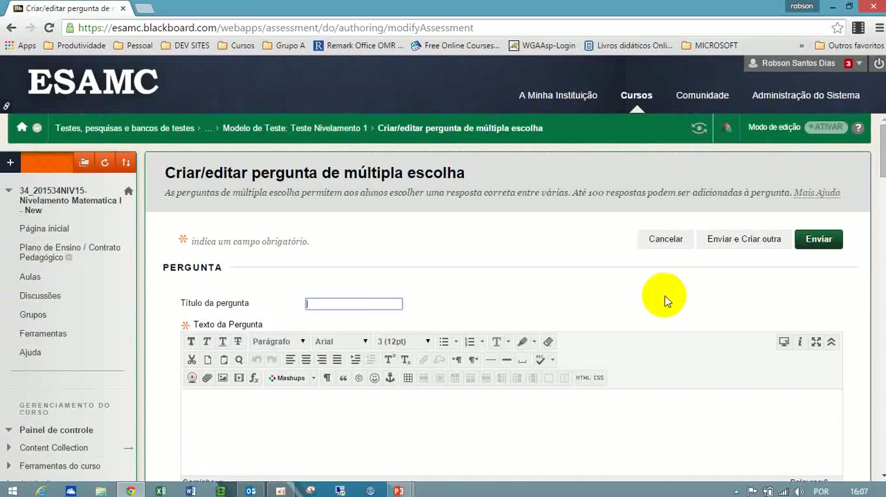
left_click(359, 304)
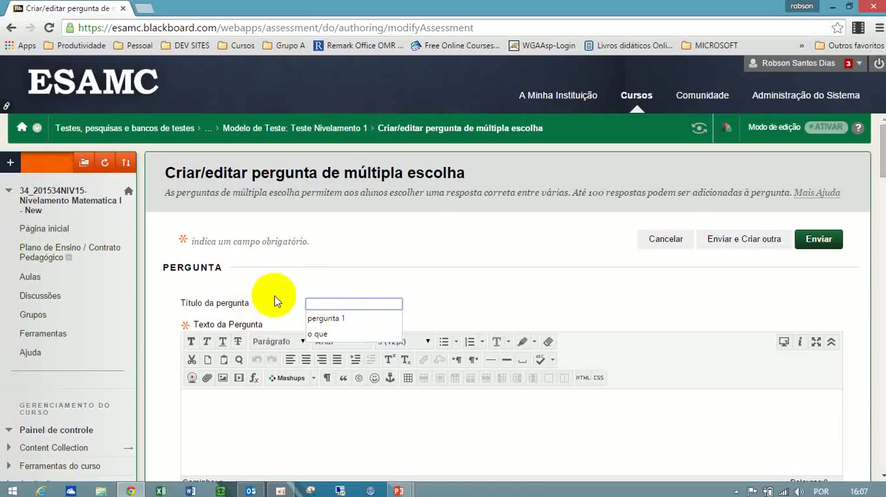
type("M")
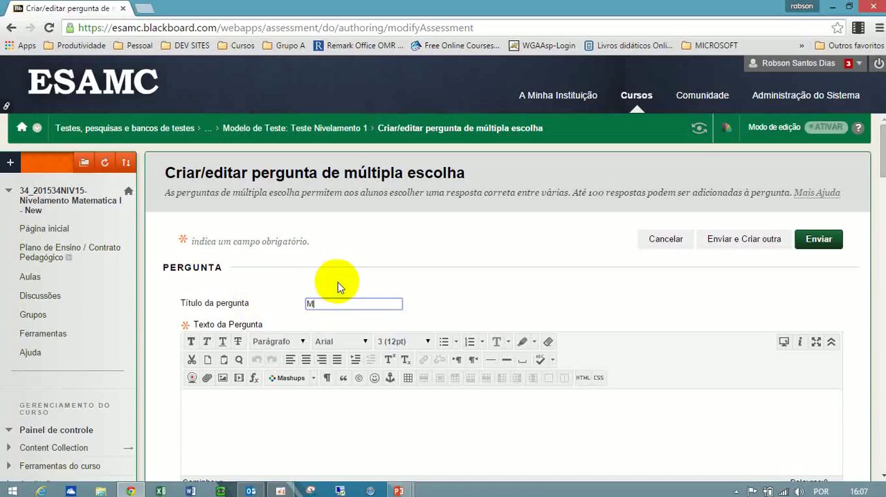
type("odulo A")
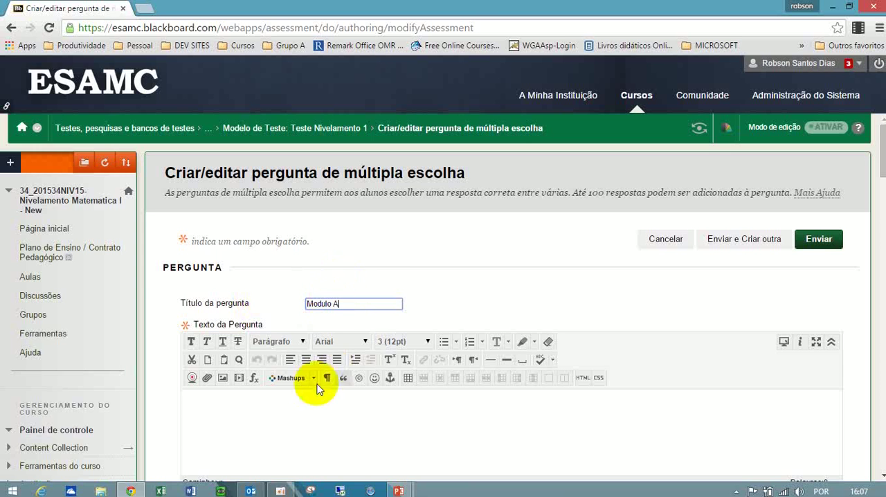
left_click(256, 425)
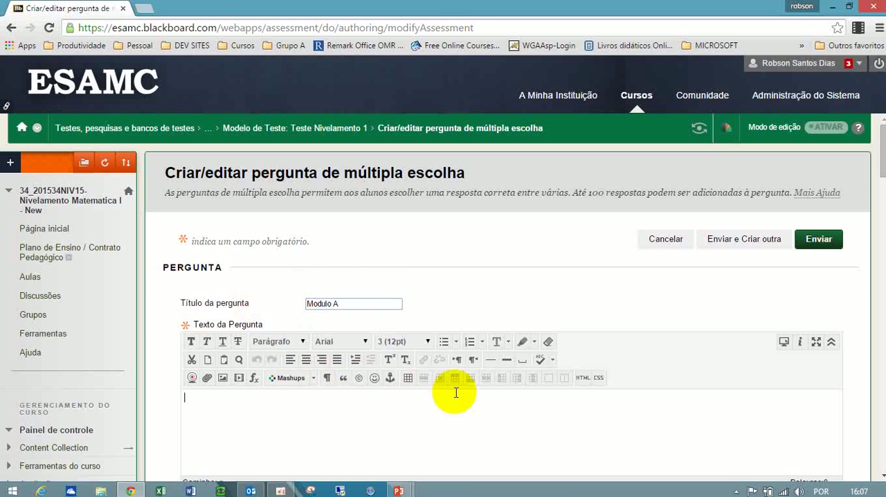
type("O que é Software")
key("BackSpace")
key("BackSpace")
key("BackSpace")
key("BackSpace")
key("BackSpace")
key("BackSpace")
key("BackSpace")
key("BackSpace")
key("BackSpace")
key("BackSpace")
key("BackSpace")
key("BackSpace")
key("BackSpace")
key("BackSpace")
key("BackSpace")
key("BackSpace")
Enter "Quanto é 2 + 2?" as the question text.
type("Quanto é 2 + 2?")
Set the answer numbering to Numeração Arabe (1, 2, 3), leave partial credit off and show the answers in random order.
left_click_drag(883, 160, 883, 210)
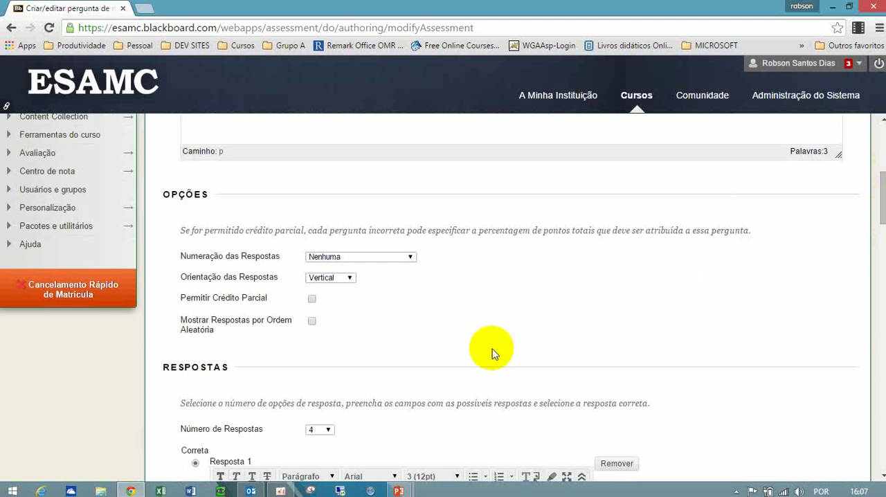
left_click(409, 261)
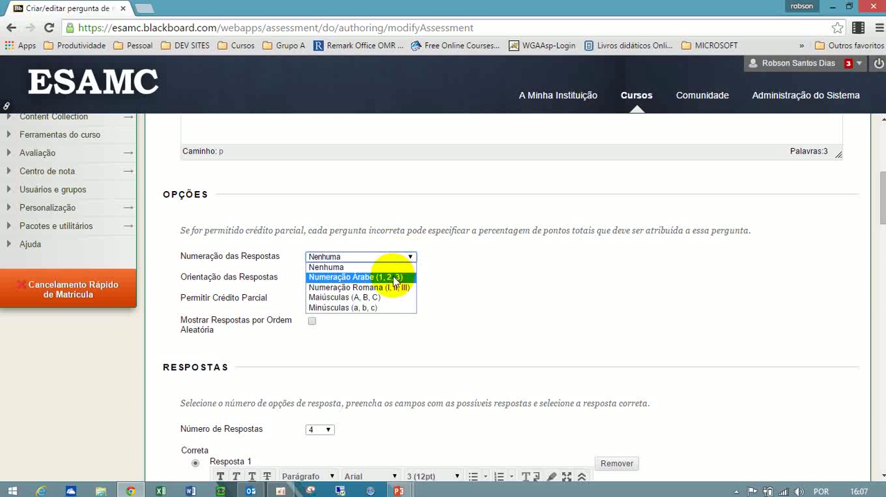
left_click(395, 279)
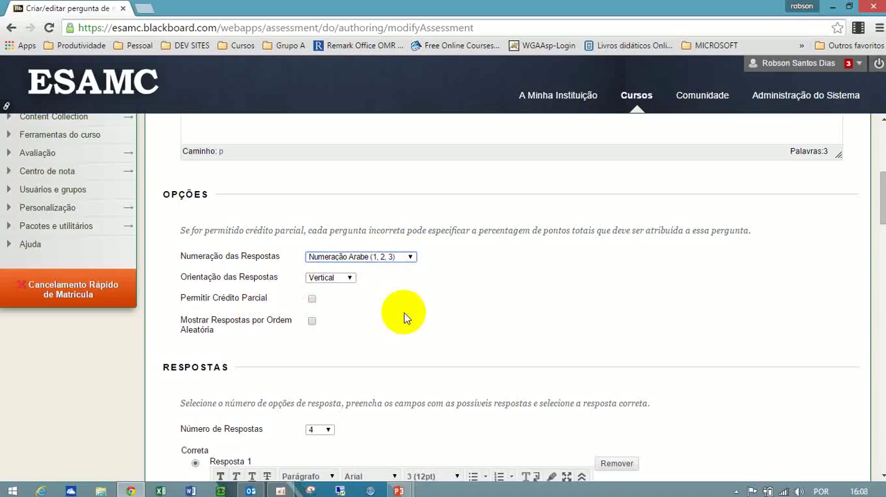
left_click(311, 298)
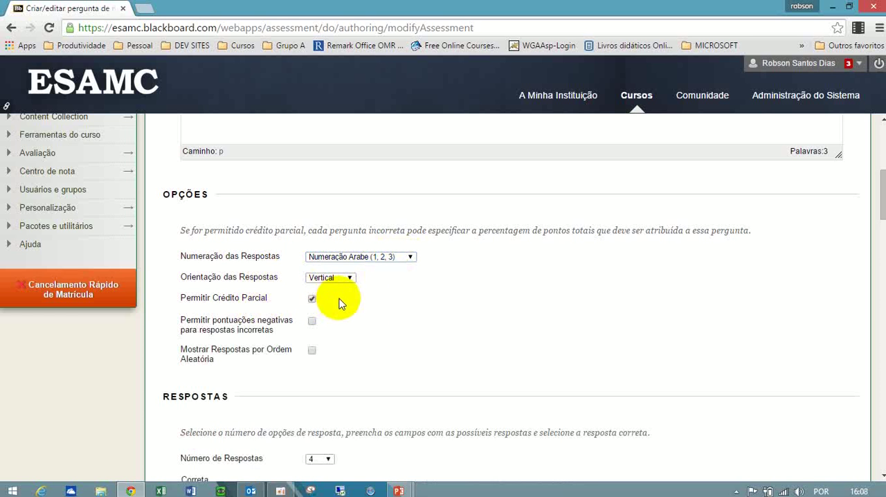
left_click(312, 299)
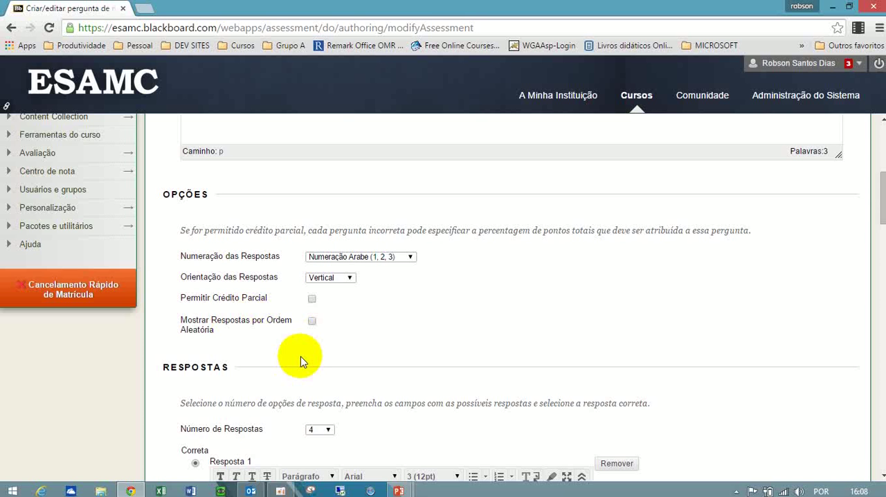
left_click(311, 321)
Keep the number of answers for the question at 4.
left_click_drag(883, 200, 882, 243)
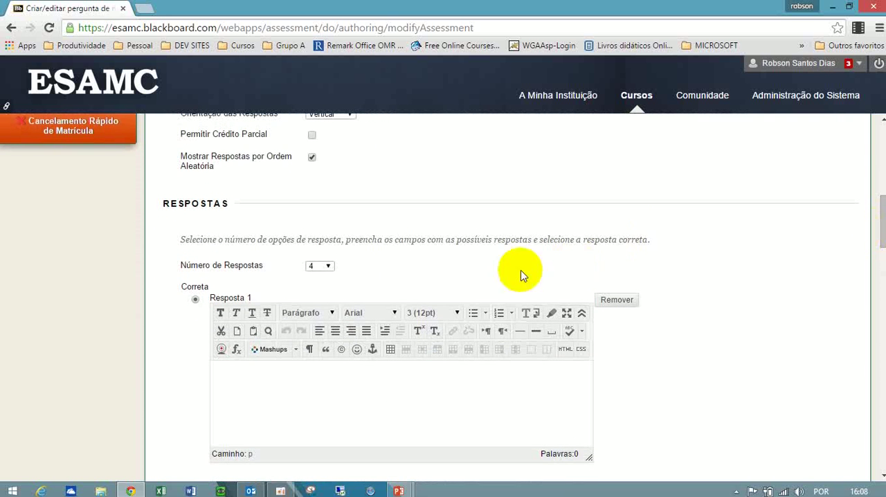
left_click(317, 267)
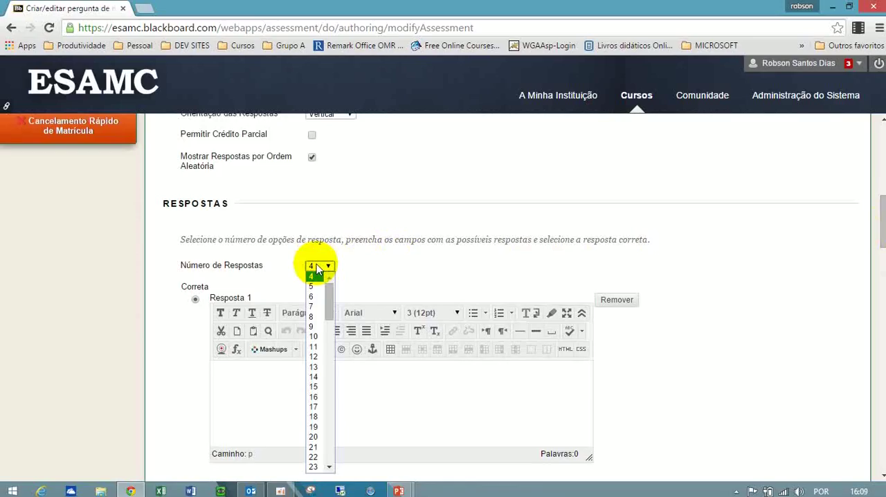
left_click(312, 276)
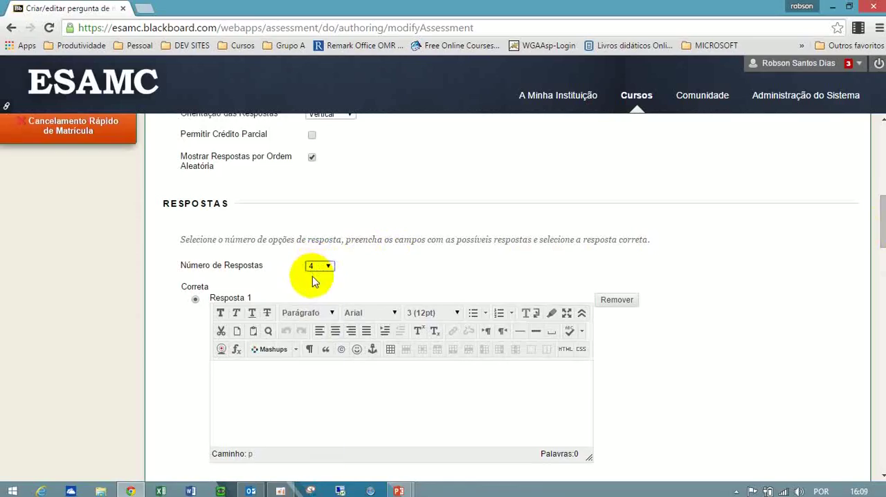
Mark Resposta 1 as the correct answer and enter 4 as its text.
left_click(245, 384)
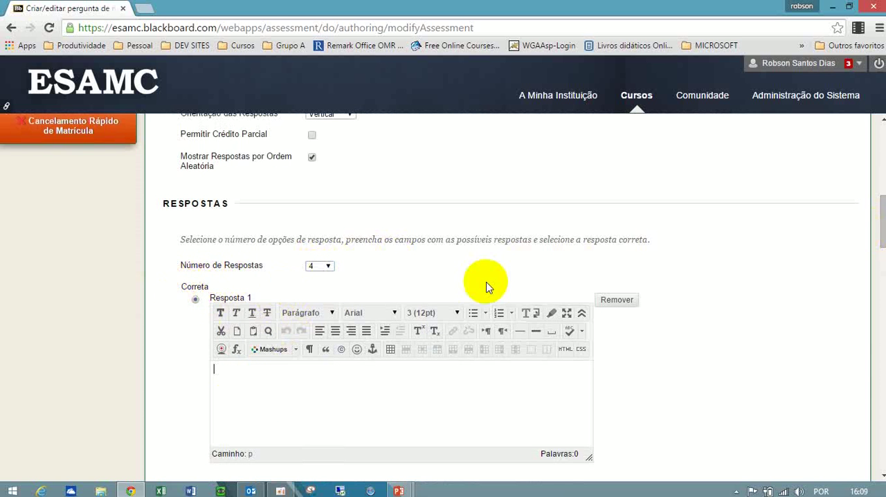
left_click_drag(881, 214, 881, 233)
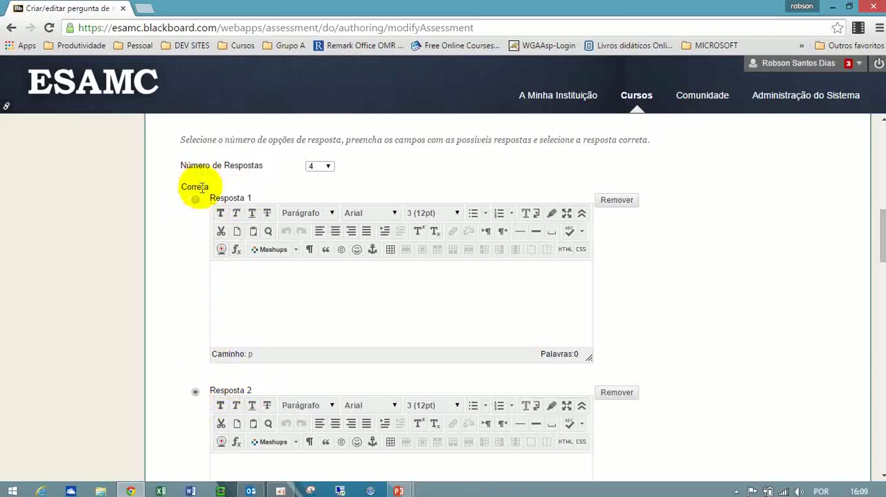
left_click(196, 201)
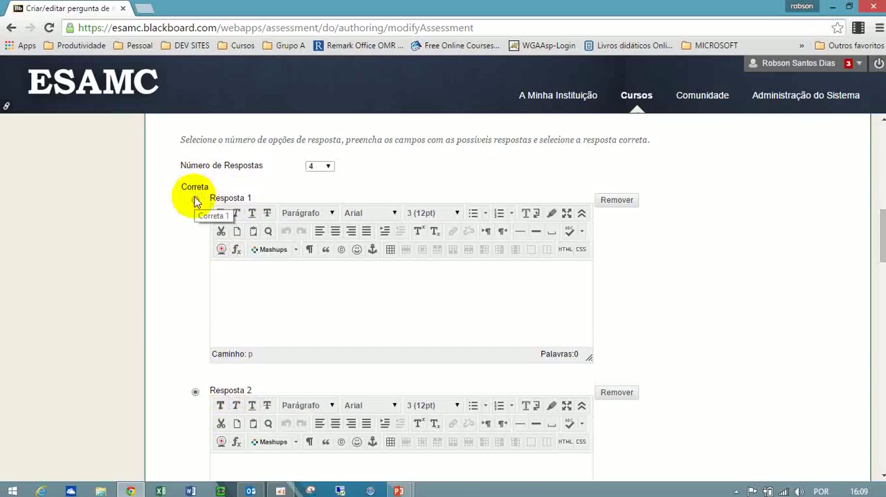
left_click(194, 200)
left_click(286, 290)
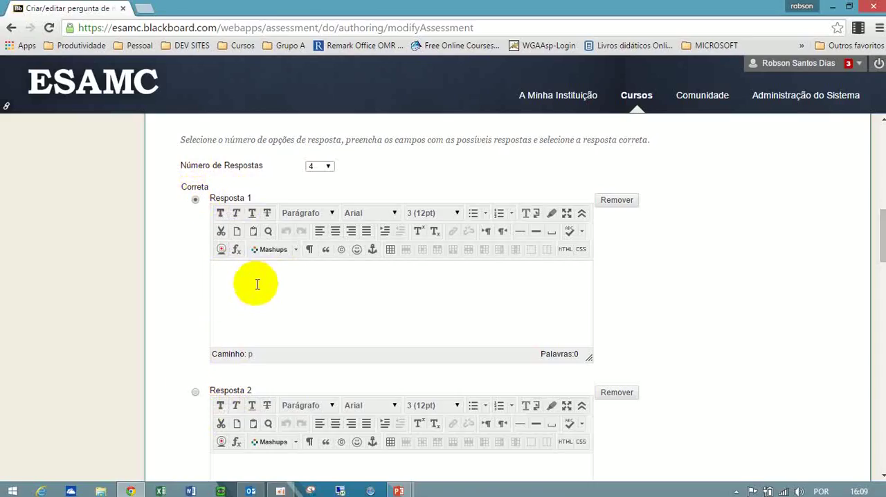
type("4")
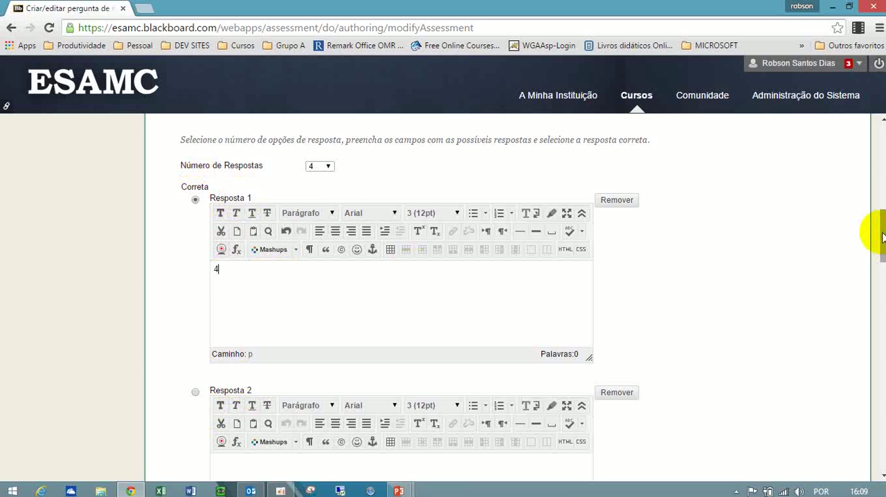
Fill in the incorrect answers with 9 for Resposta 2, 0 for Resposta 3 and 7 for Resposta 4.
left_click_drag(883, 237, 874, 255)
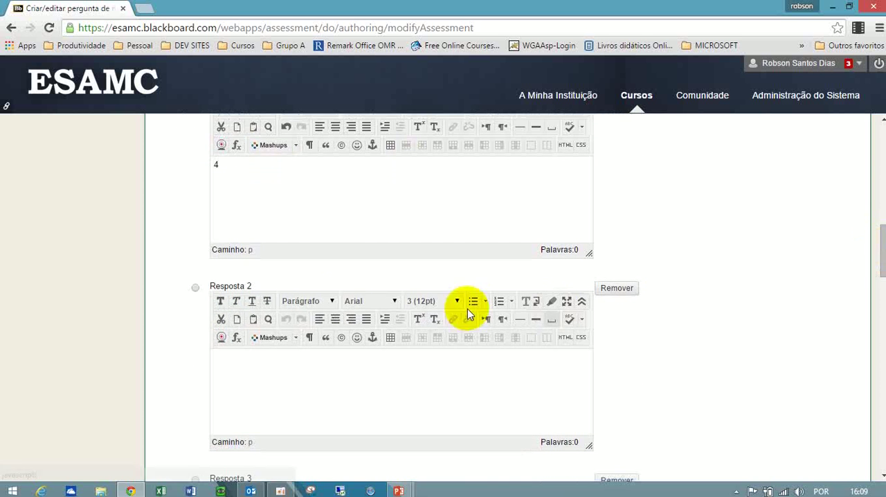
left_click(250, 364)
type("9")
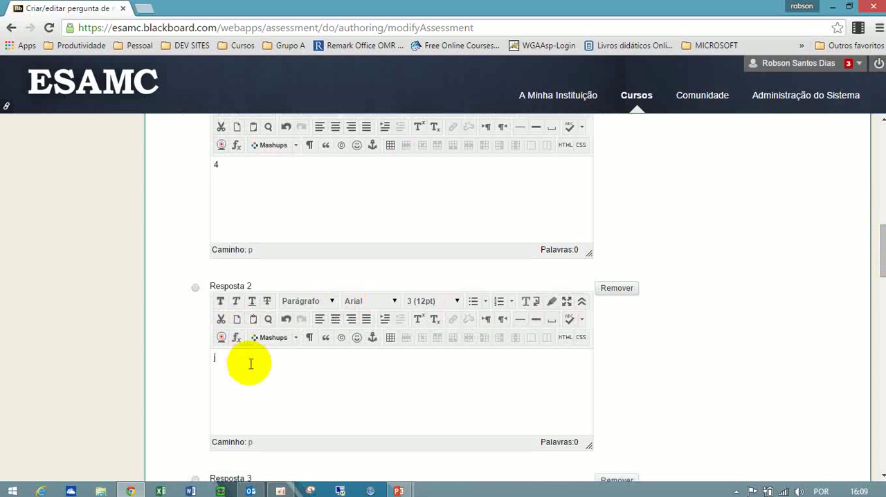
left_click_drag(879, 234, 877, 291)
left_click(411, 306)
type("0")
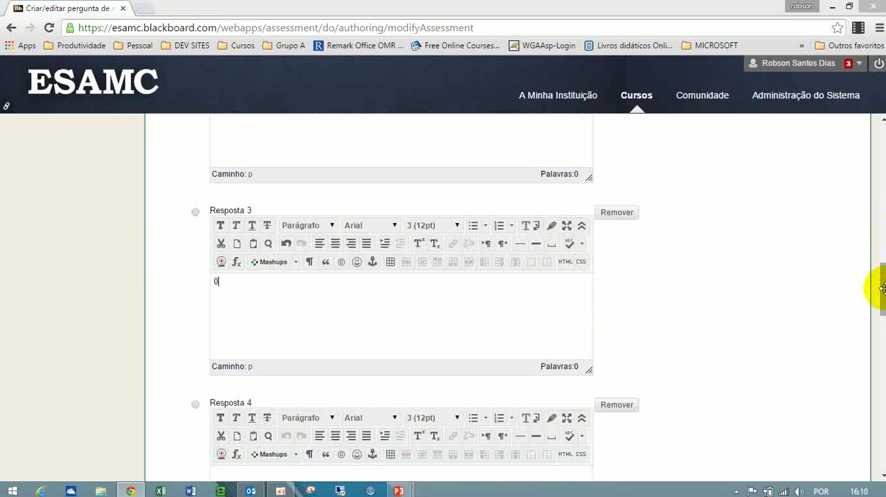
scroll(883, 301, "down", 2)
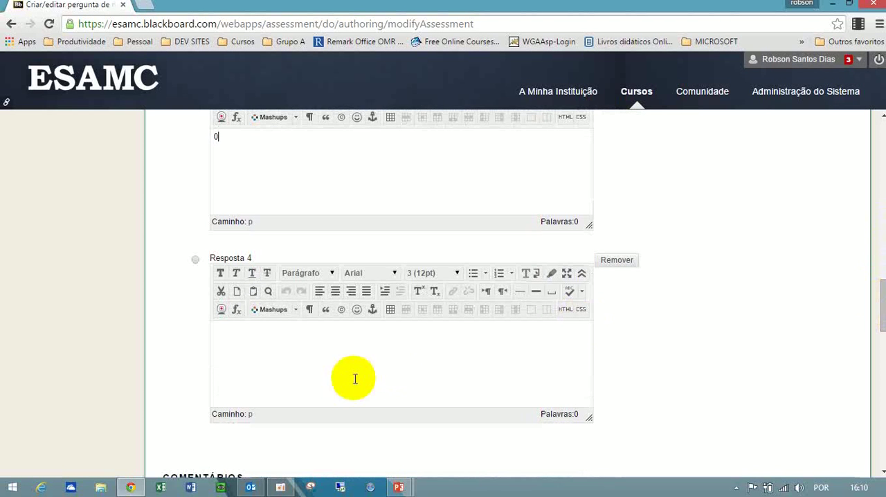
type("7")
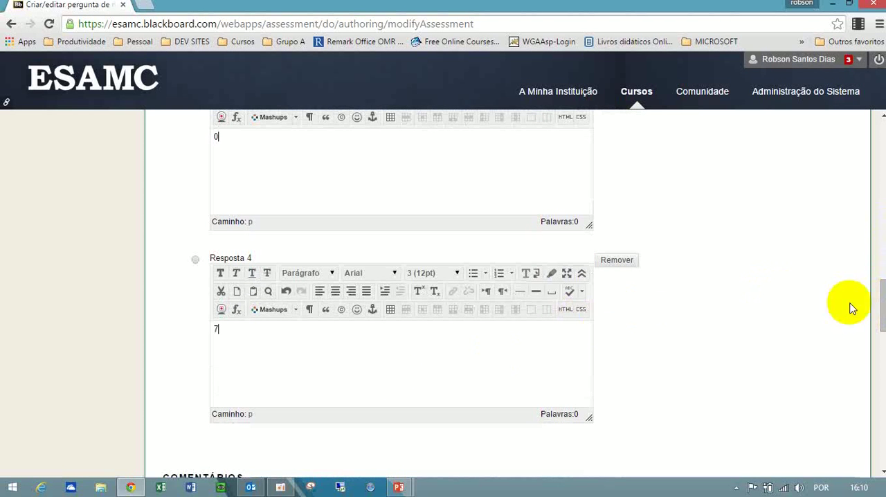
Look over the feedback fields for correct and incorrect answers without entering any comments.
scroll(869, 304, "down", 2)
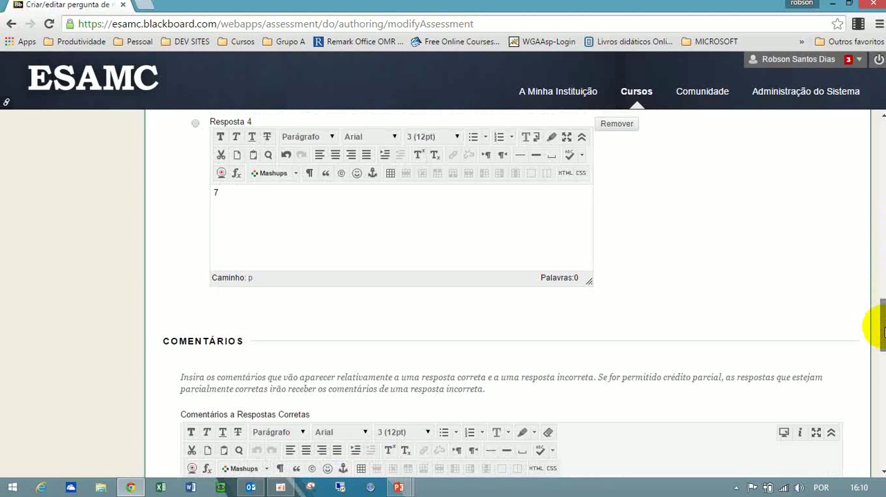
left_click_drag(885, 337, 885, 353)
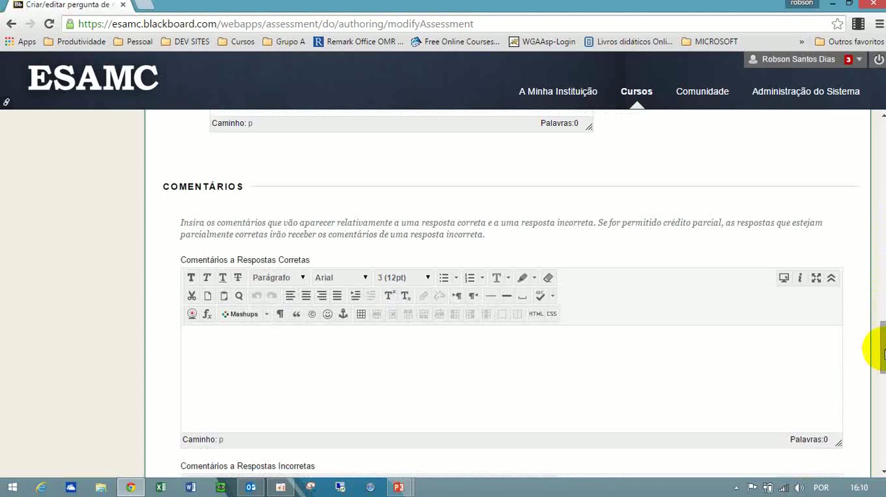
left_click(527, 338)
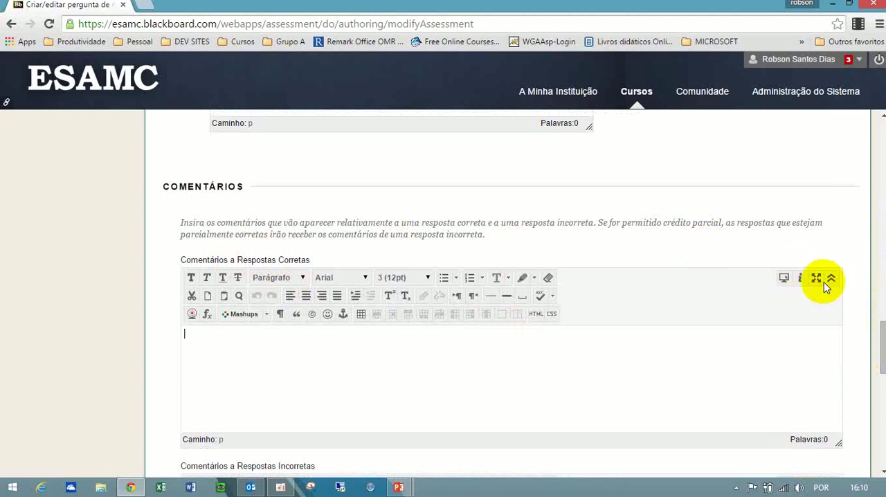
left_click_drag(882, 360, 883, 367)
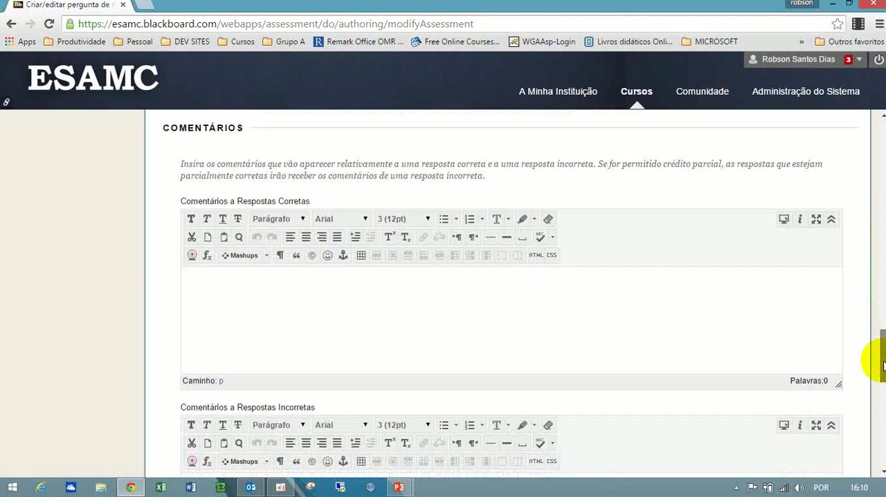
scroll(883, 367, "down", 2)
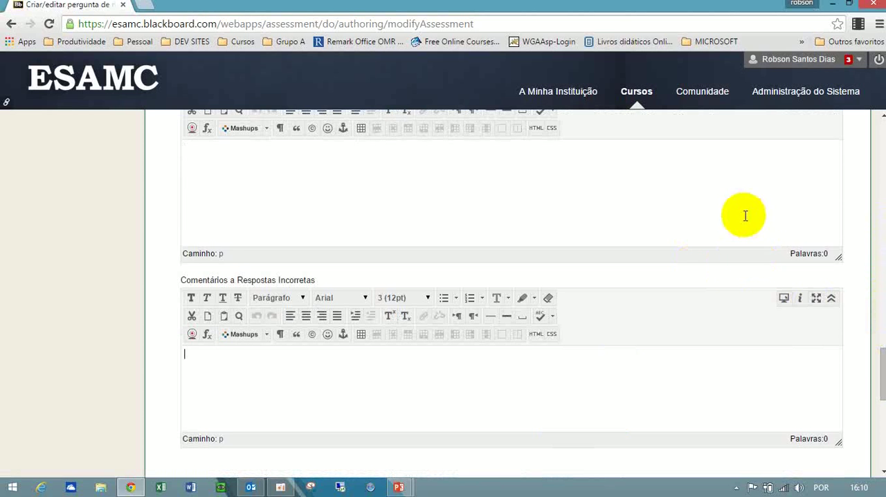
Add the category "Nivelamento Mat" to the question.
left_click_drag(883, 365, 881, 408)
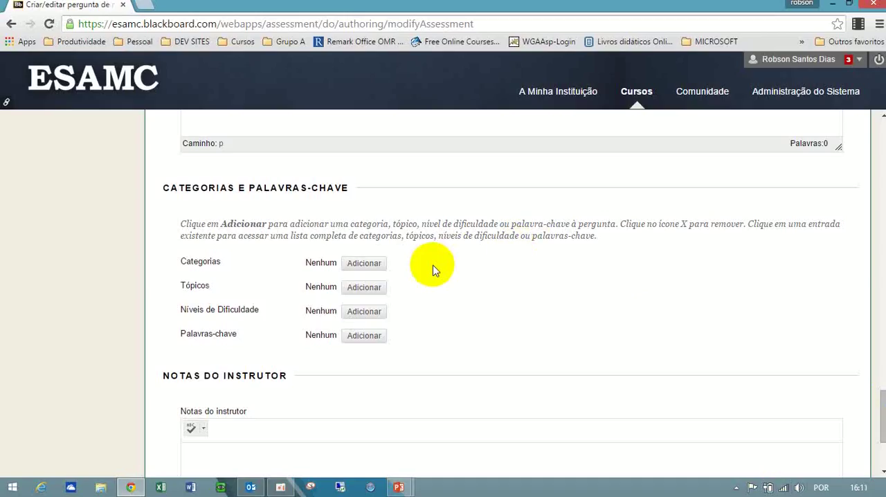
left_click(373, 264)
type("Matem")
key("BackSpace")
key("BackSpace")
key("BackSpace")
key("BackSpace")
key("BackSpace")
type("Nivelman")
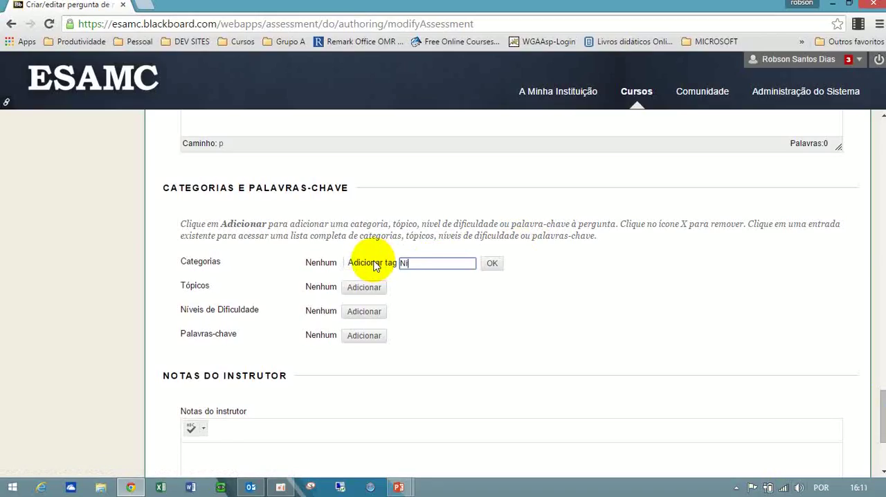
key("BackSpace")
key("BackSpace")
type("ento")
key("BackSpace")
key("BackSpace")
key("BackSpace")
key("BackSpace")
key("BackSpace")
key("BackSpace")
type("amento Mat")
left_click(493, 263)
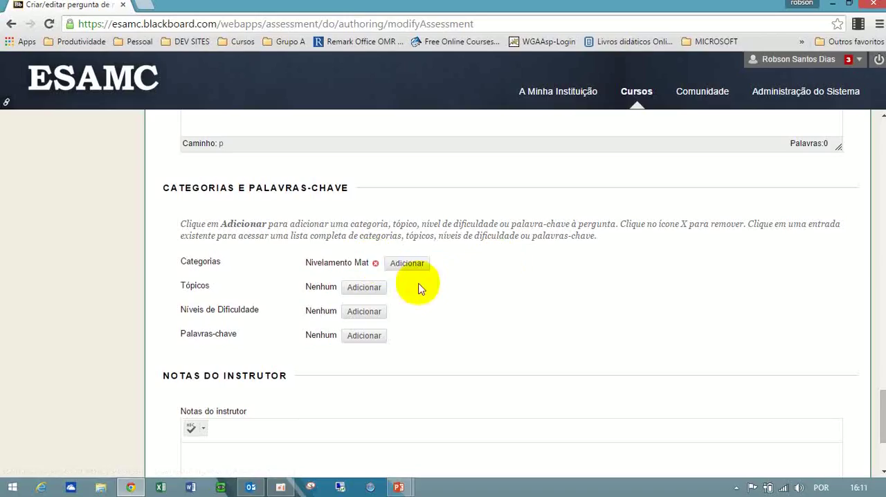
Add the topic "Matematica Basica" and the difficulty level "Facil" to the question.
left_click(372, 290)
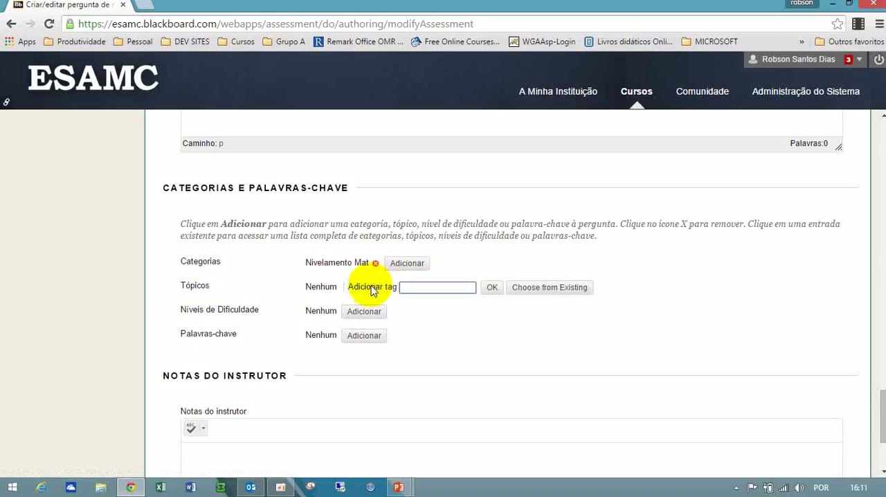
type("Matematica Basica")
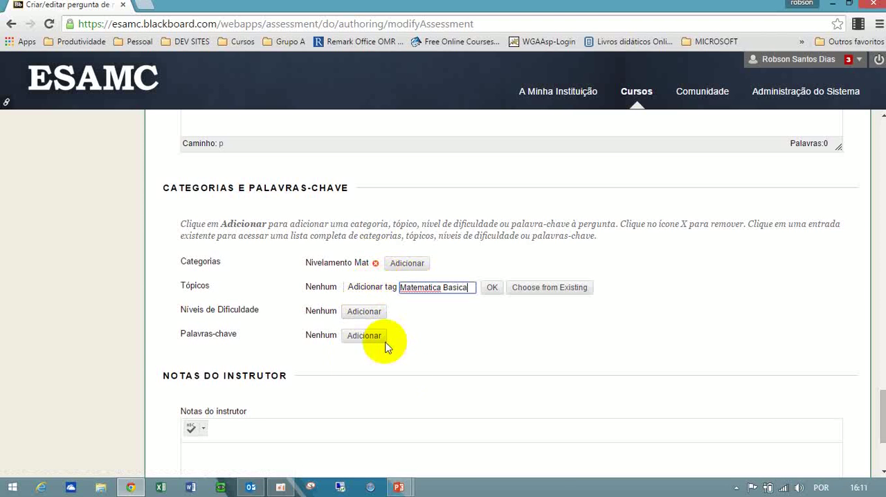
left_click(372, 311)
type("Facil")
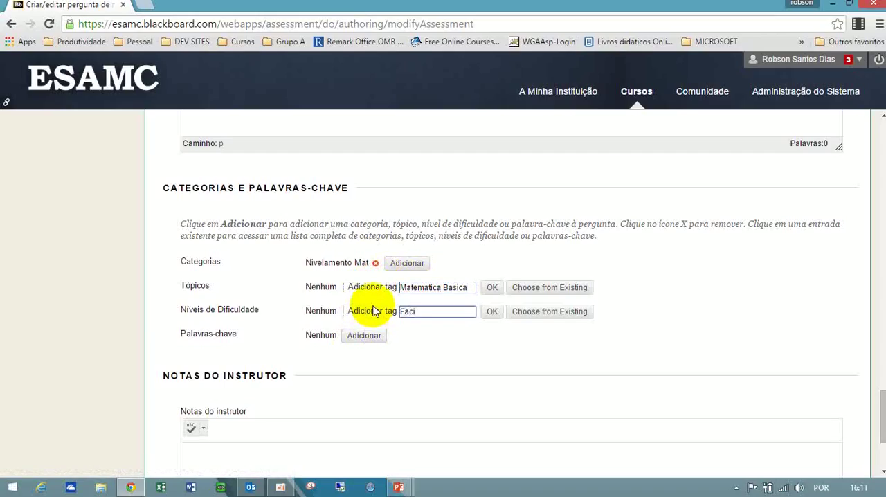
left_click(490, 288)
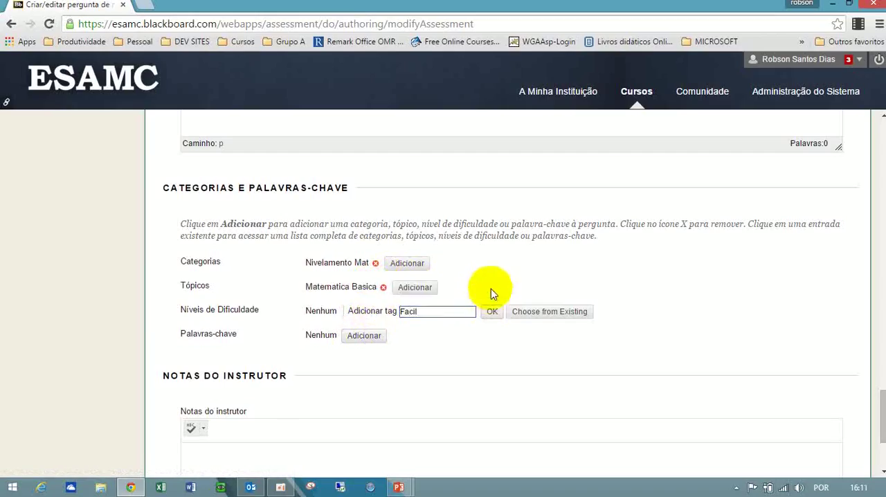
left_click(491, 312)
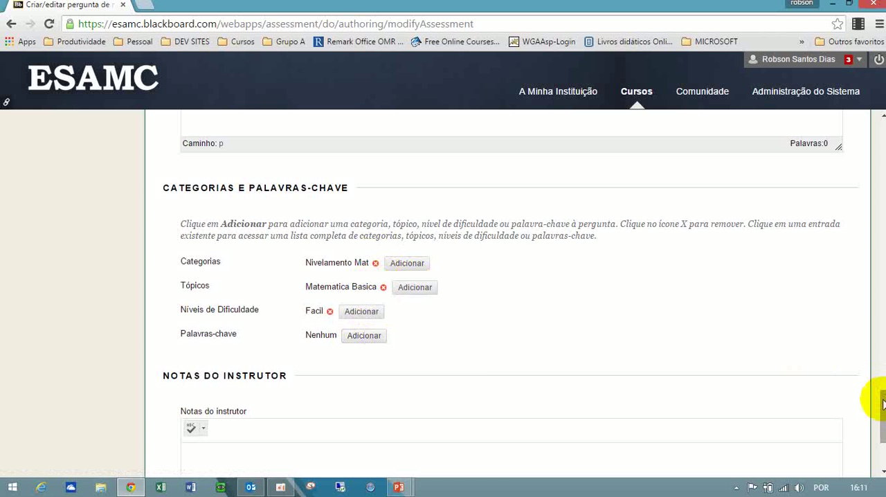
Submit the question with empty instructor notes and check its text and answers in the test.
left_click_drag(882, 405, 883, 436)
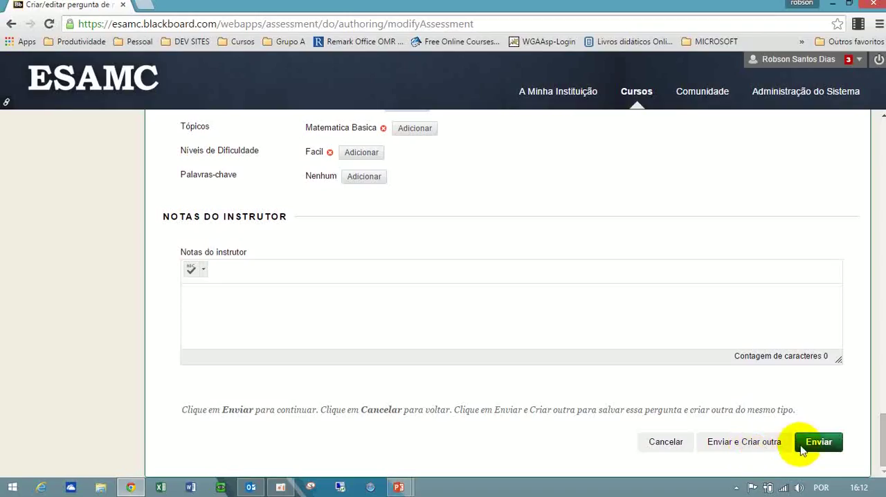
left_click(802, 450)
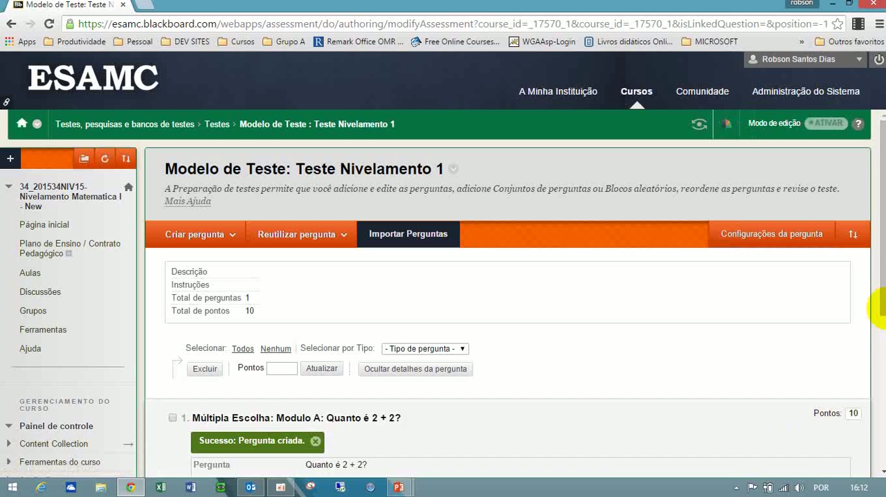
left_click_drag(882, 257, 882, 316)
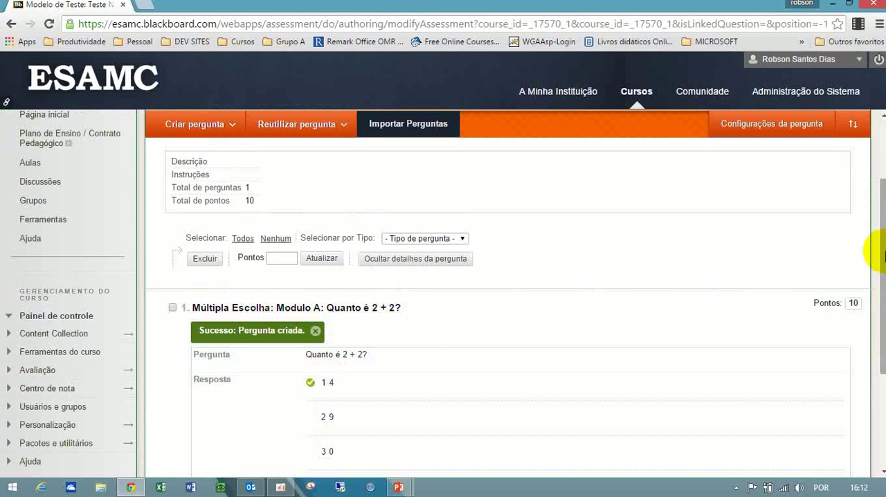
left_click_drag(883, 253, 872, 270)
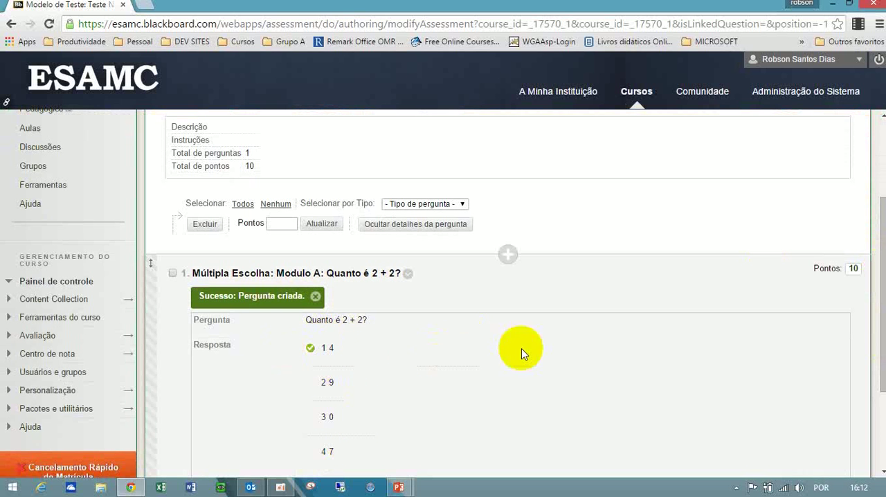
Set the points of the "Modulo A" question to 0 and submit the change.
left_click(854, 269)
key("BackSpace")
key("BackSpace")
type("0")
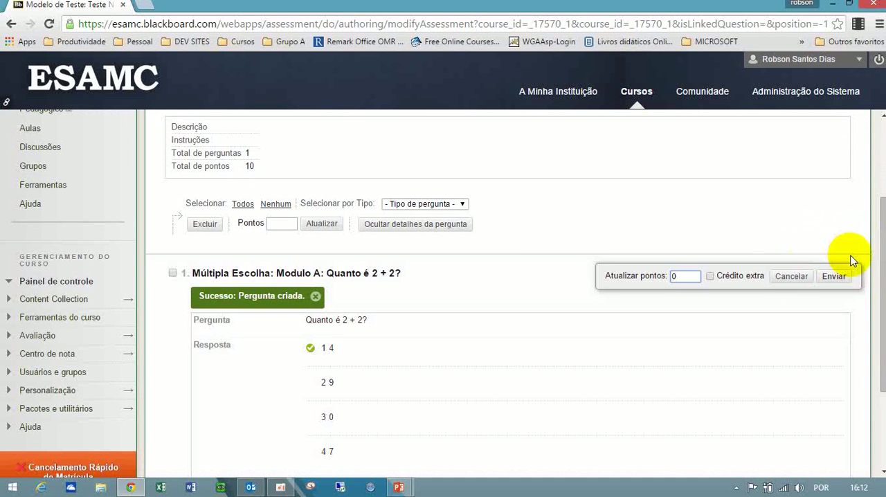
left_click(834, 277)
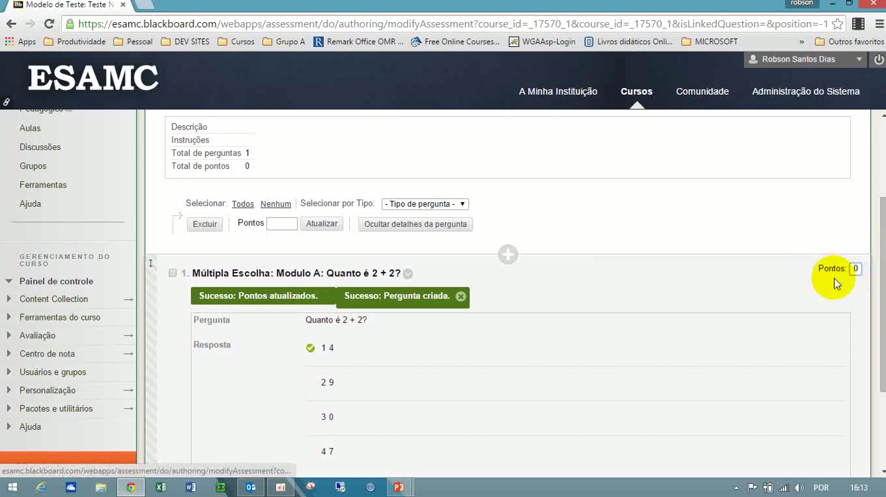
Select all questions in the test and update their points to 0 in bulk.
scroll(882, 201, "down", 2)
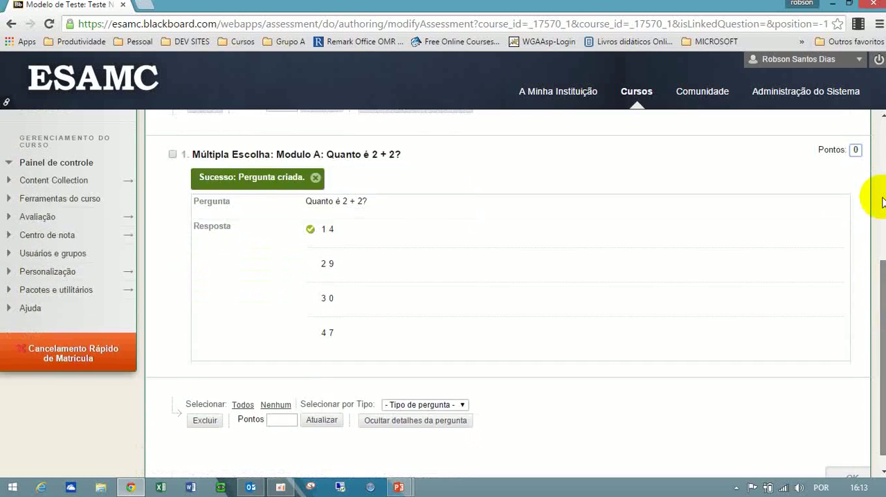
scroll(882, 200, "up", 4)
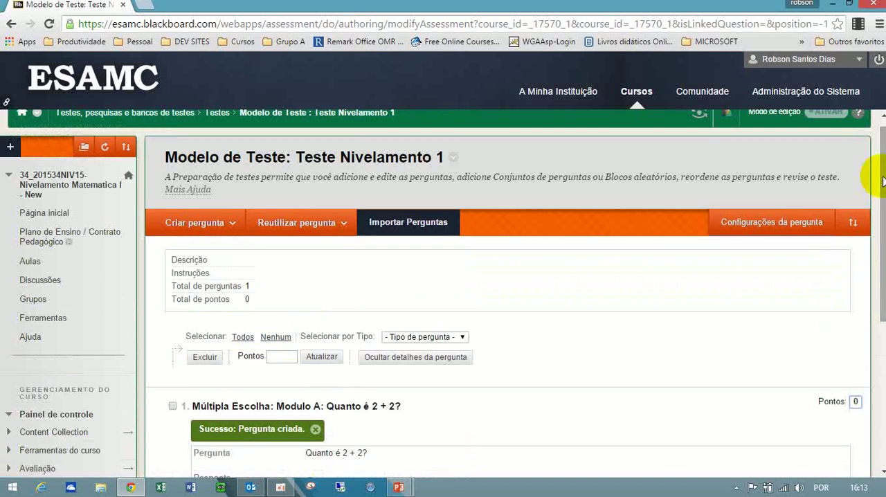
left_click(246, 345)
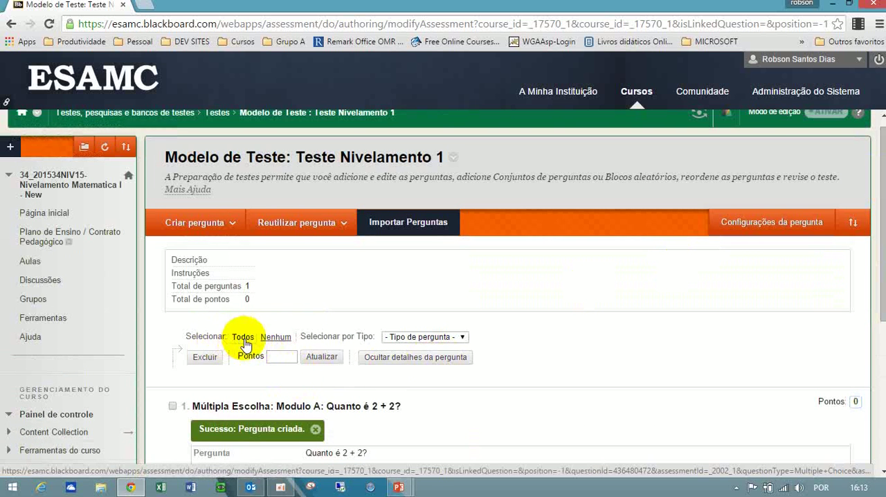
left_click(278, 355)
type("0")
left_click(315, 357)
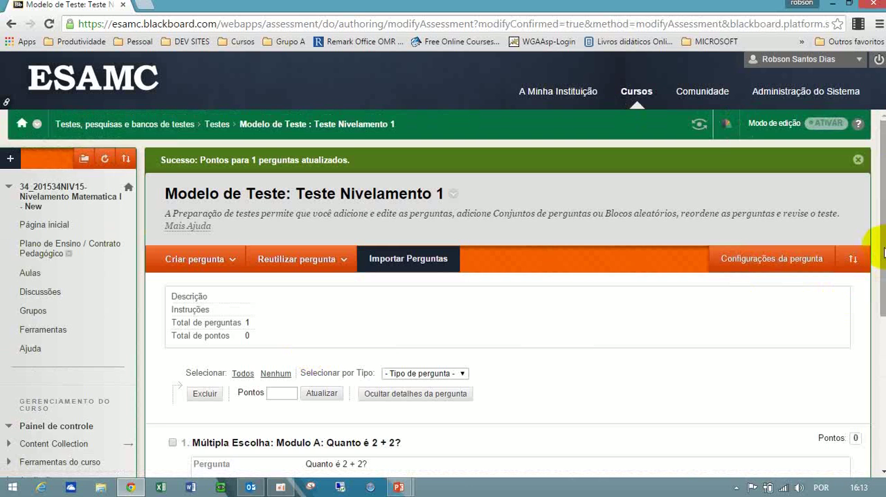
Examine the test's question list along with the question types that can be created and the options for reusing questions.
left_click_drag(880, 253, 870, 376)
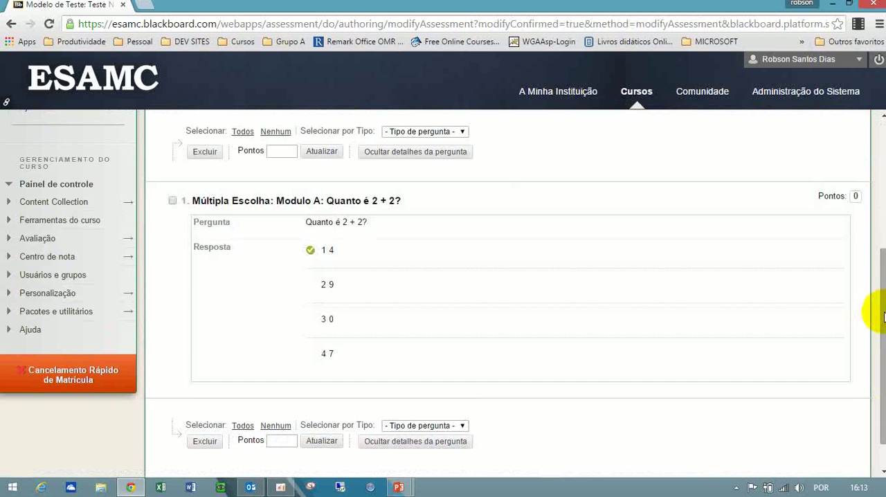
left_click_drag(877, 308, 881, 199)
scroll(880, 198, "up", 1)
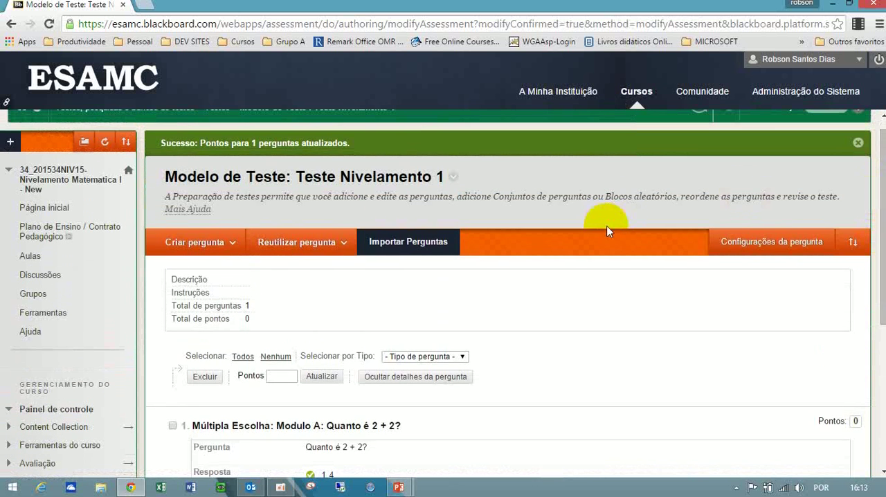
left_click(219, 245)
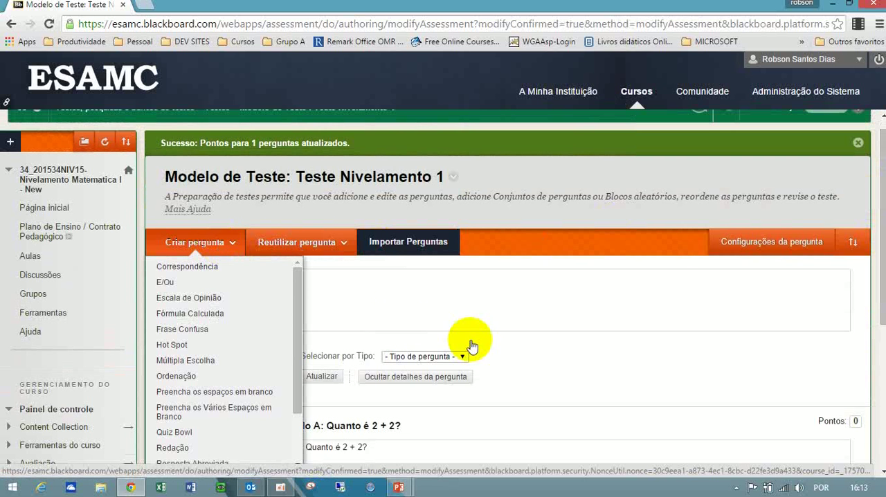
left_click(469, 340)
left_click(208, 248)
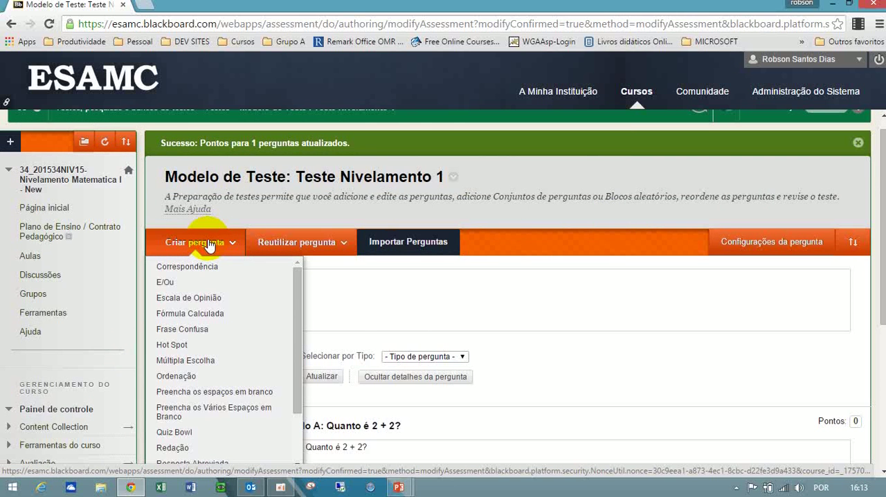
left_click(447, 286)
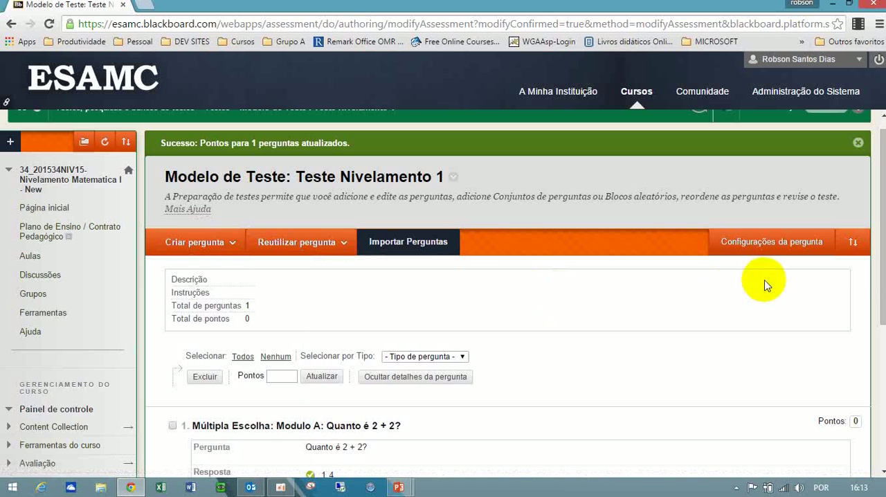
left_click_drag(878, 256, 874, 419)
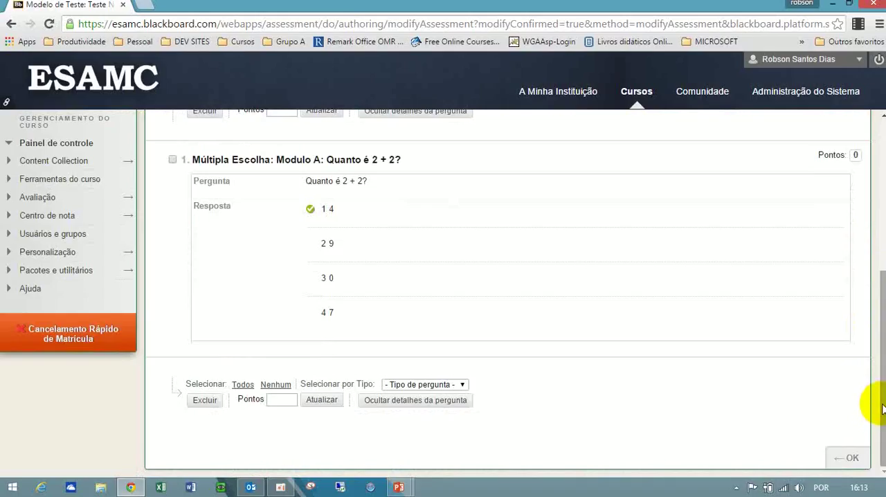
left_click_drag(882, 408, 882, 248)
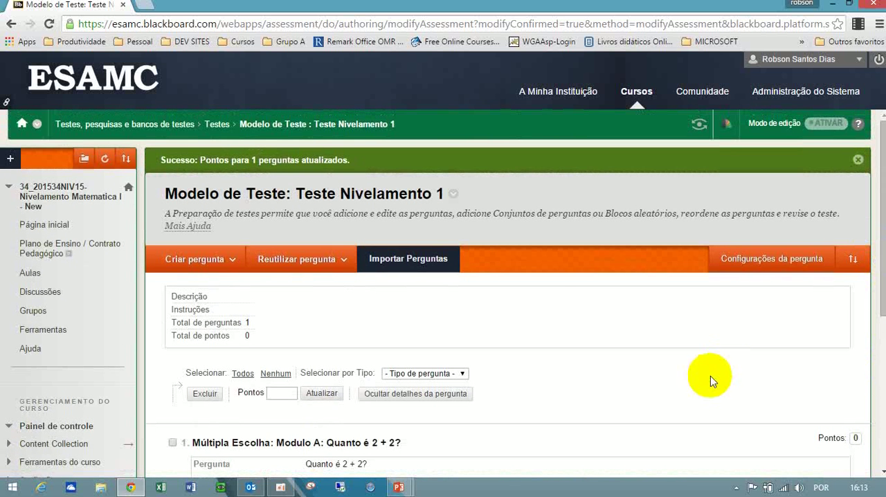
left_click(339, 264)
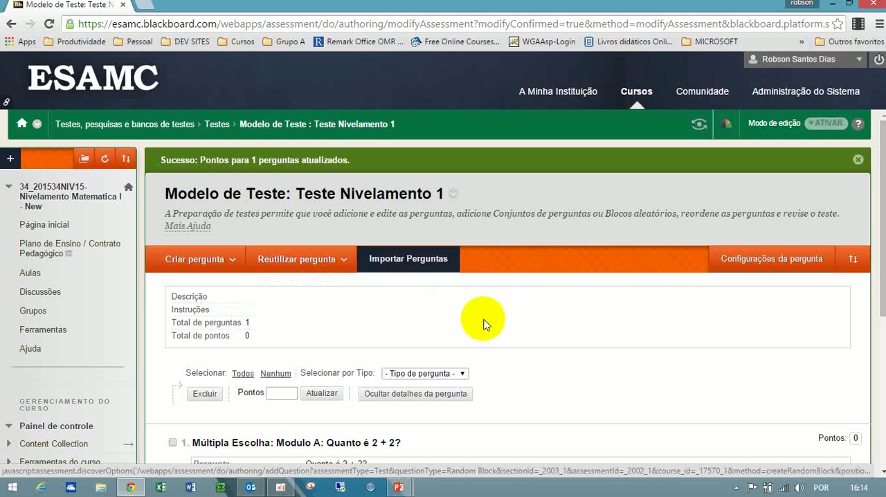
Finish editing the questions and add the existing test "Teste Nivelamento 1" to the content area.
left_click_drag(881, 296, 882, 458)
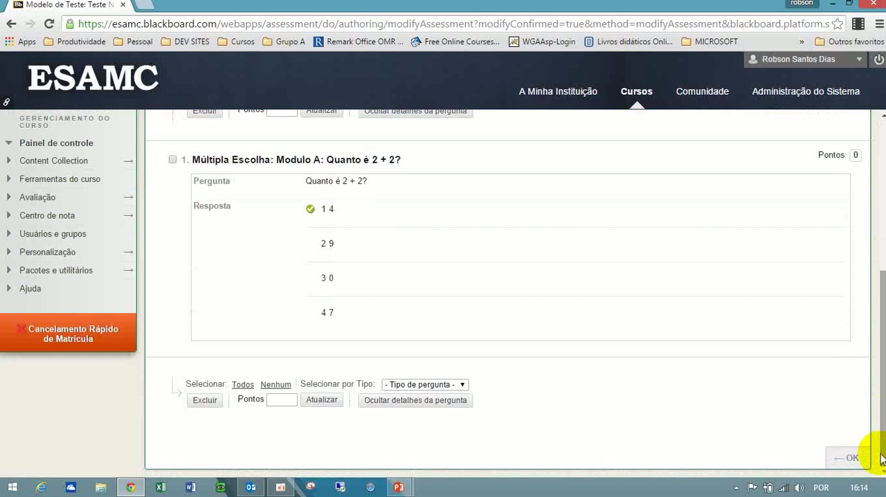
left_click(848, 457)
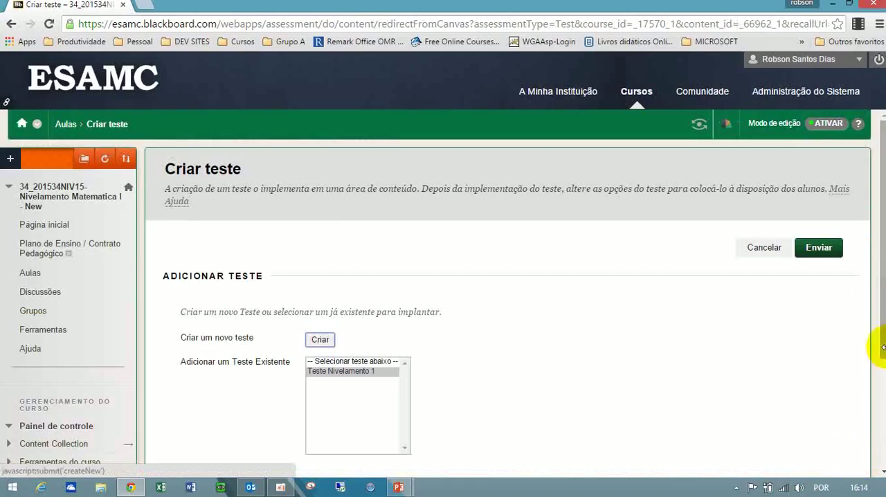
left_click_drag(880, 317, 883, 328)
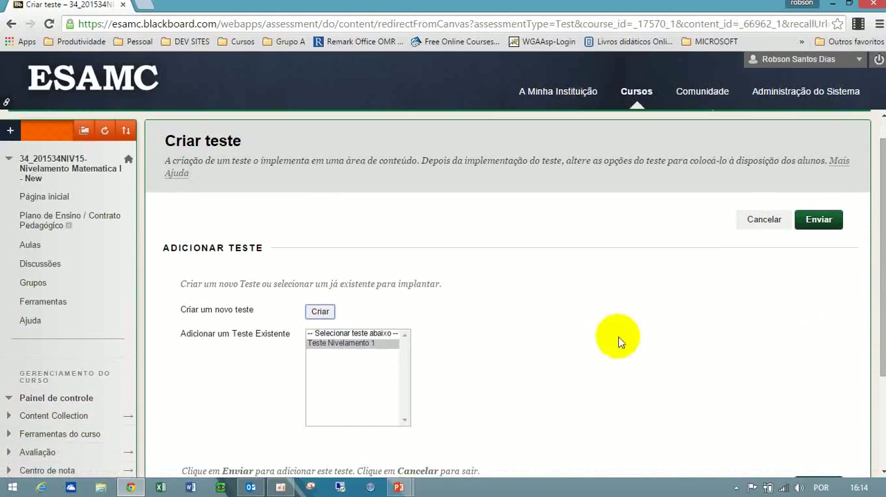
left_click(350, 344)
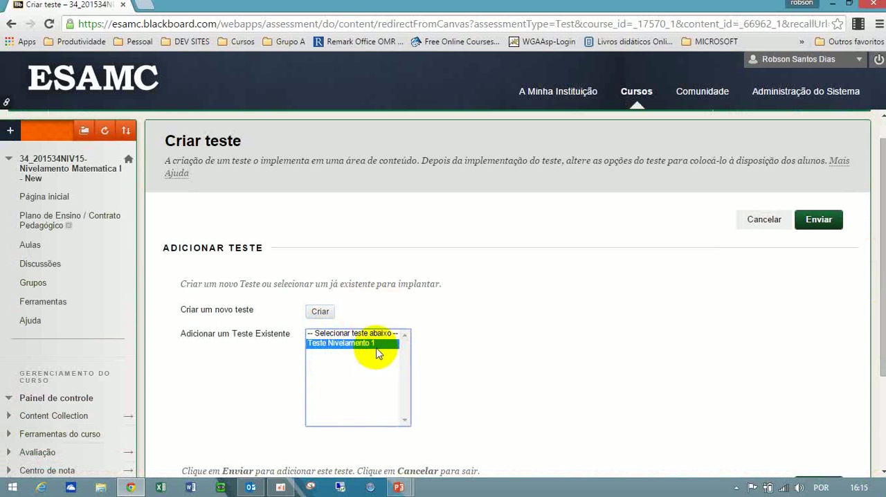
left_click(827, 223)
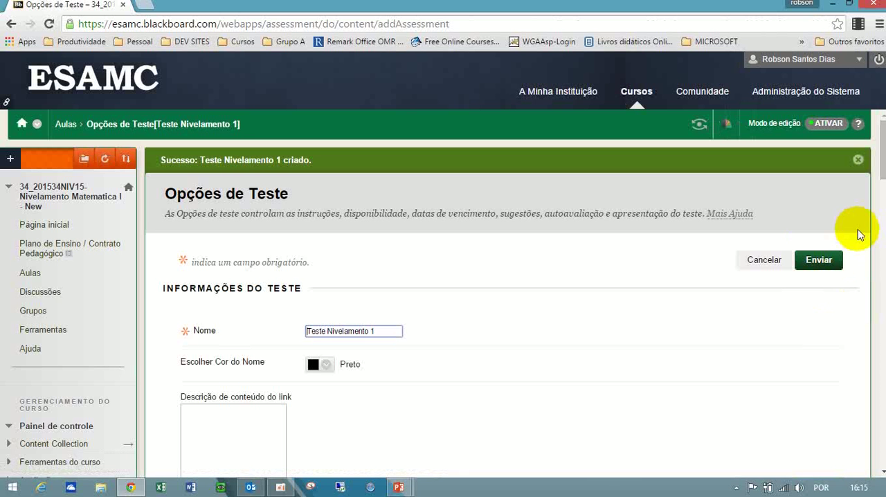
Keep the test's name and enter "Teste de Multipla Escolha Matemática Básica." as the link's content description.
left_click_drag(883, 162, 883, 173)
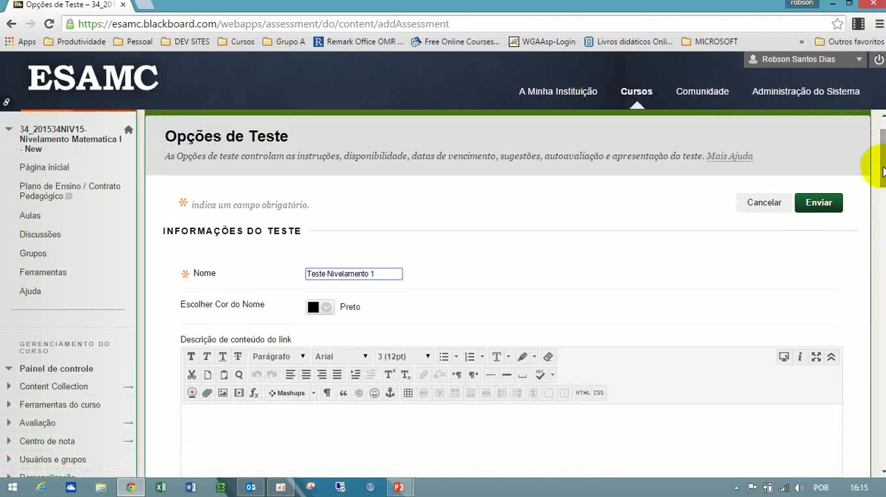
left_click(387, 274)
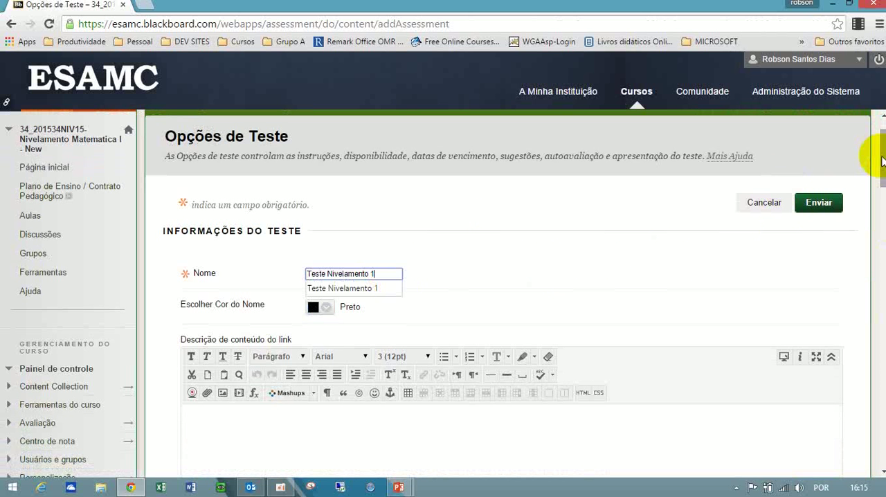
scroll(873, 173, "down", 2)
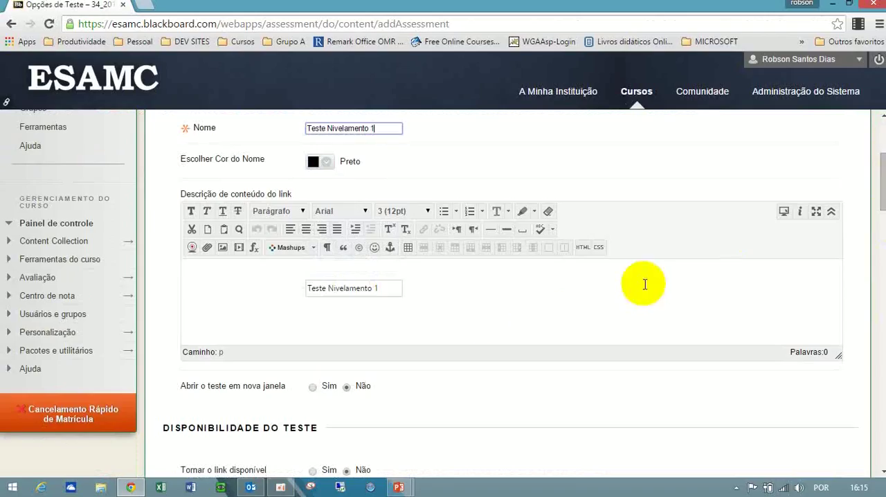
left_click(479, 318)
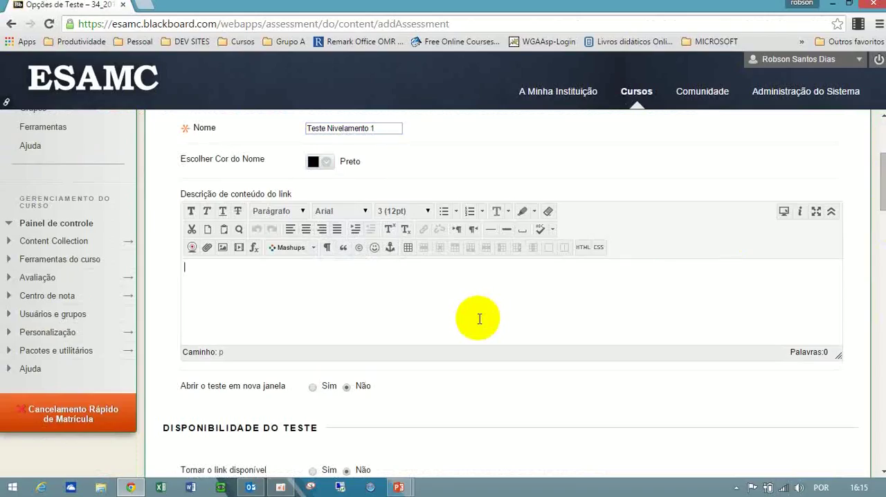
type("Teste de Multipla Ex")
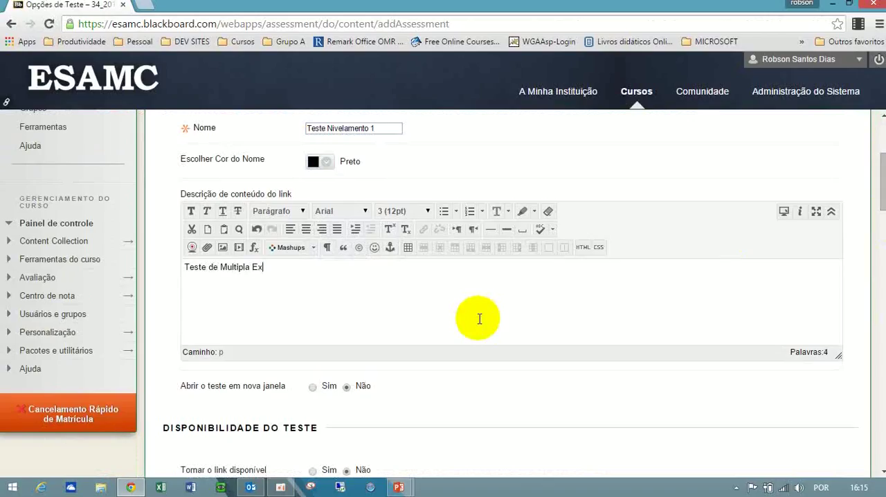
key("BackSpace")
type("scolha Matemática Básica")
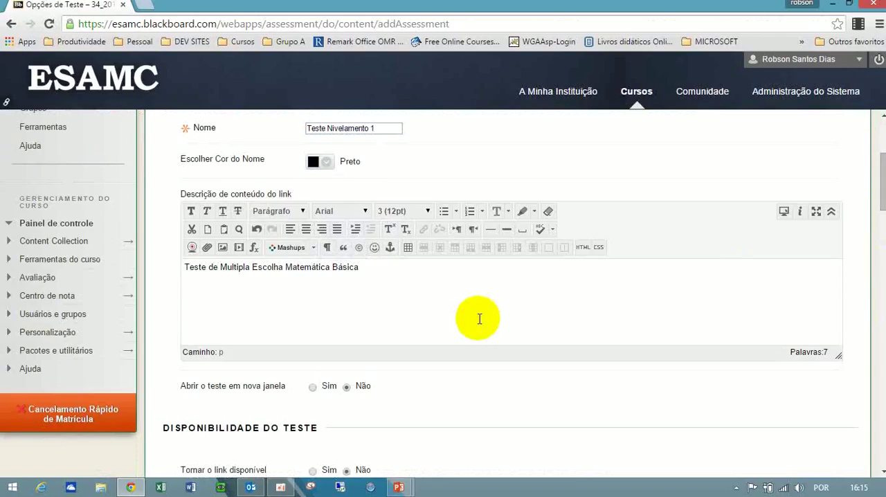
type(".")
key("Return")
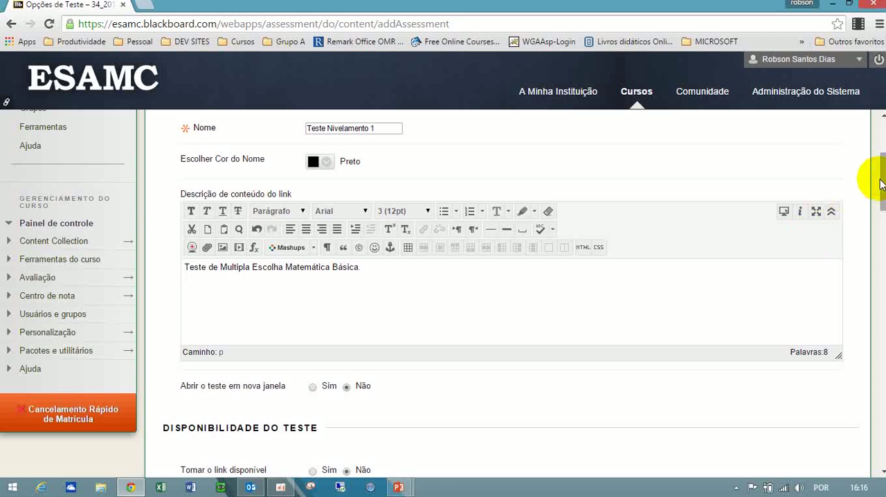
Set the options for opening the test in a new window, making its link available and adding an announcement to "Sim".
scroll(872, 185, "down", 2)
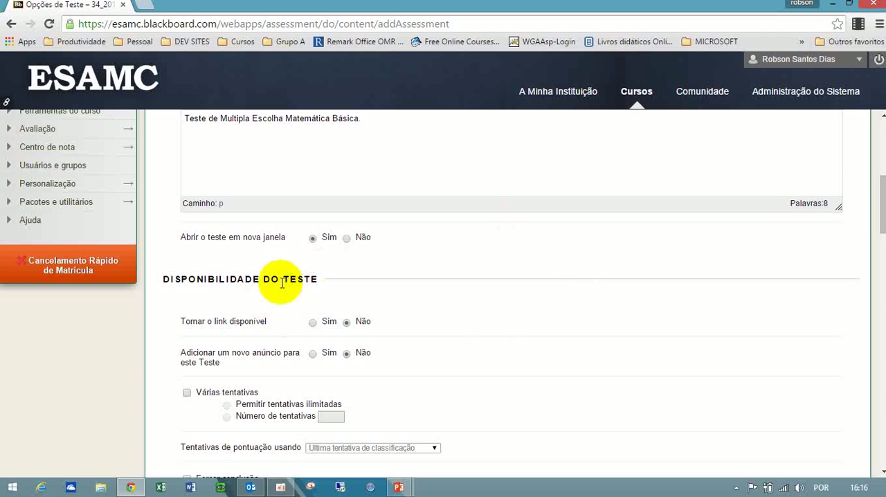
left_click_drag(882, 206, 883, 209)
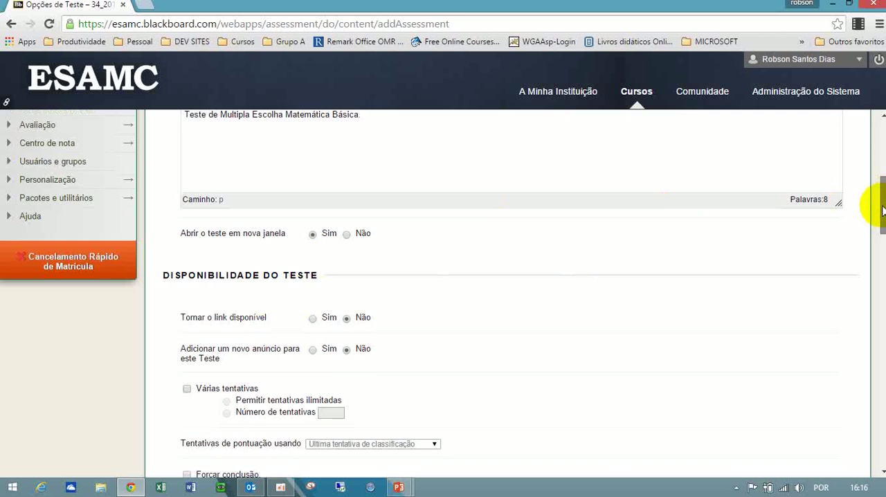
scroll(883, 209, "down", 3)
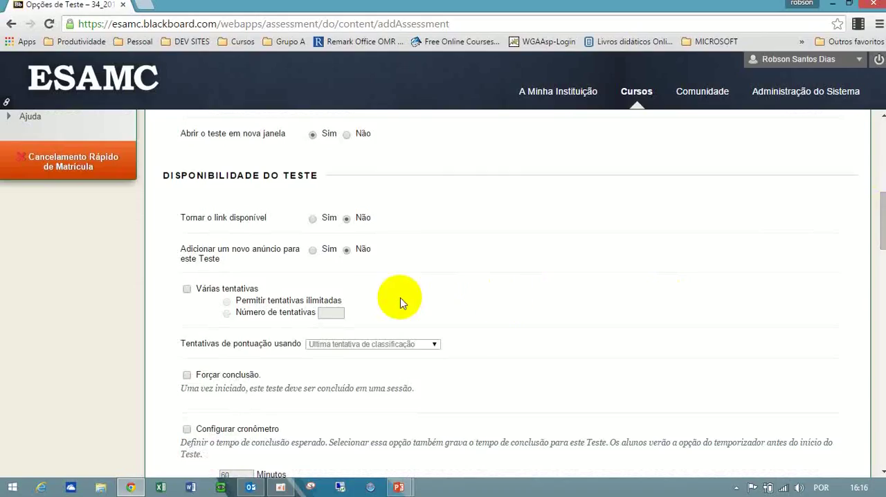
left_click(313, 219)
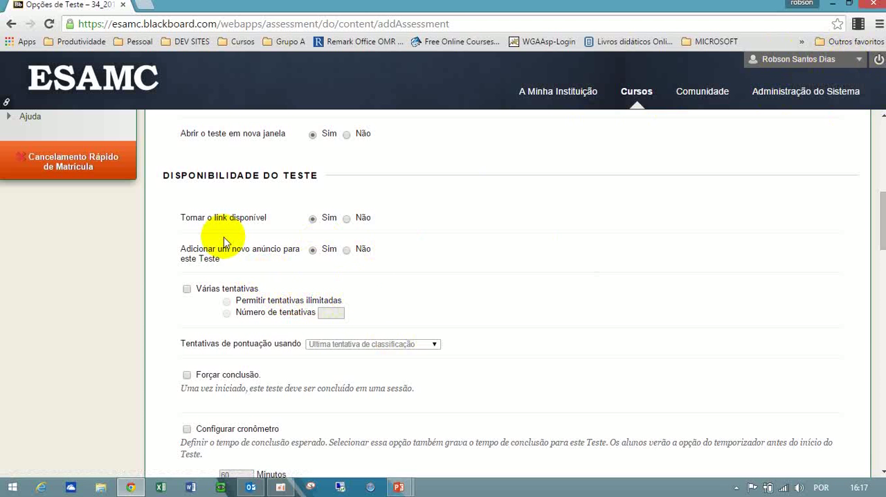
Allow multiple attempts for the test and limit the number of attempts to 2.
left_click(186, 289)
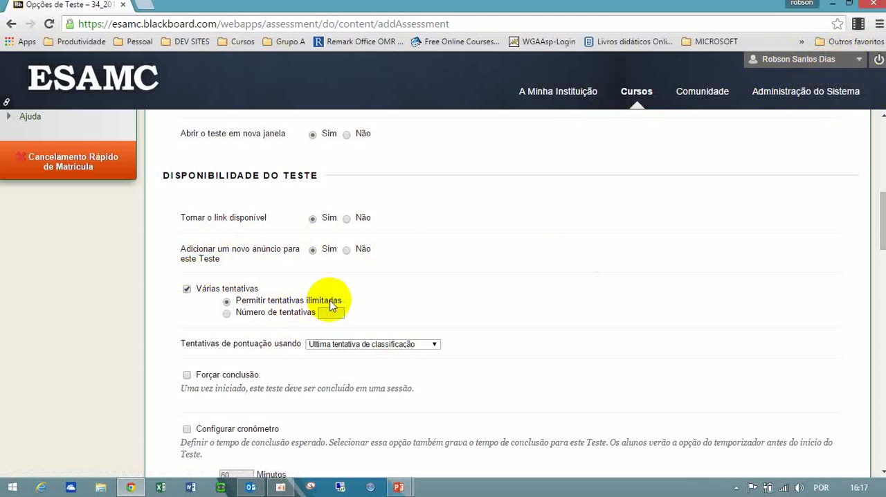
left_click(227, 313)
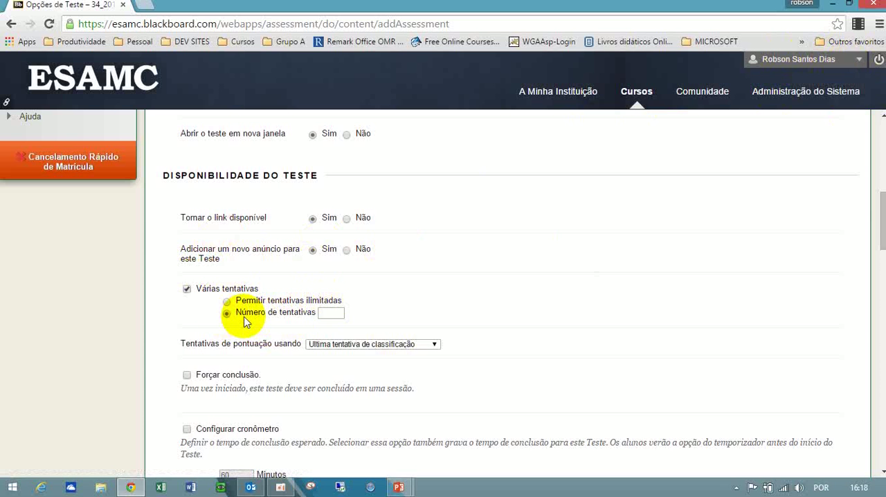
left_click(327, 312)
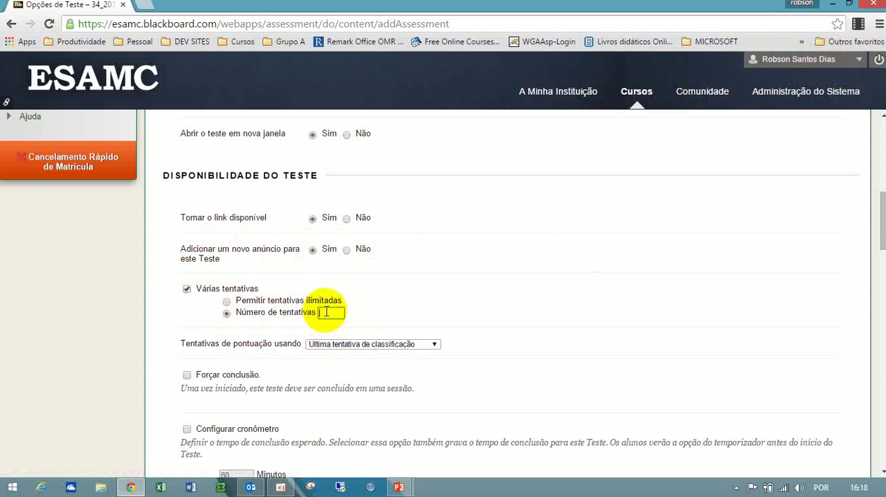
type("1")
key("BackSpace")
type("2")
left_click(447, 308)
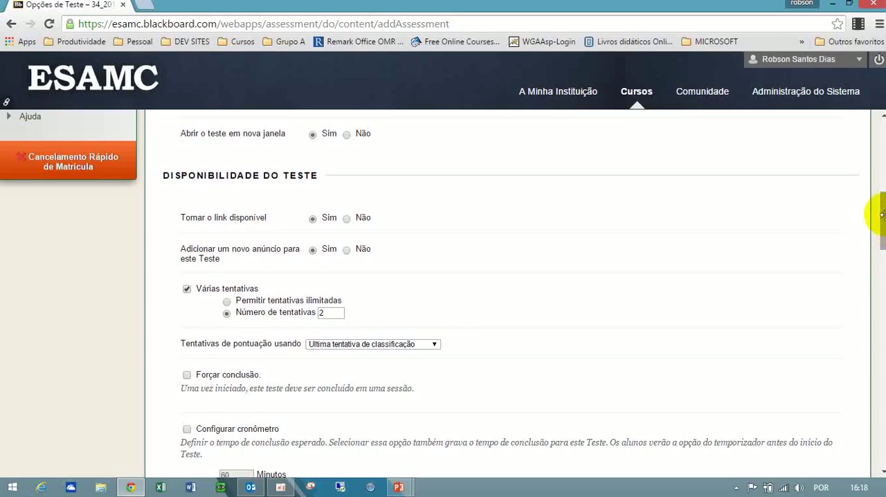
Review the choices for scoring multiple attempts, keeping "Última tentativa de classificação".
left_click_drag(882, 216, 883, 222)
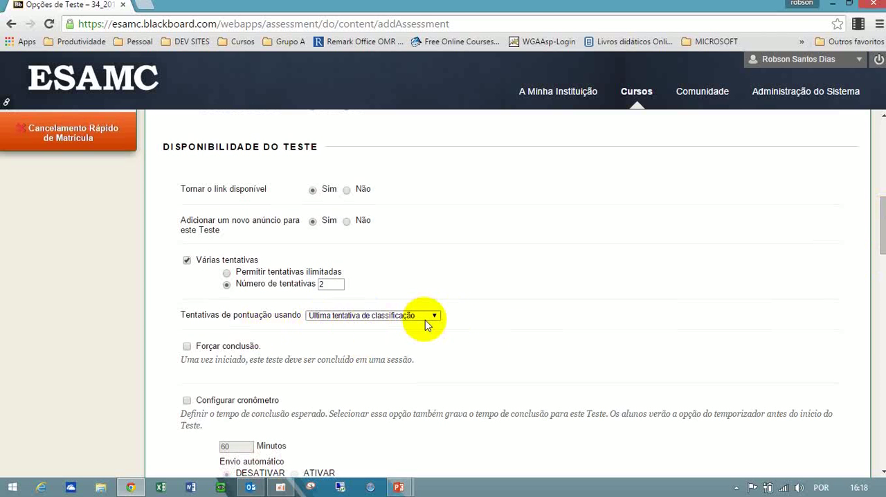
left_click(329, 283)
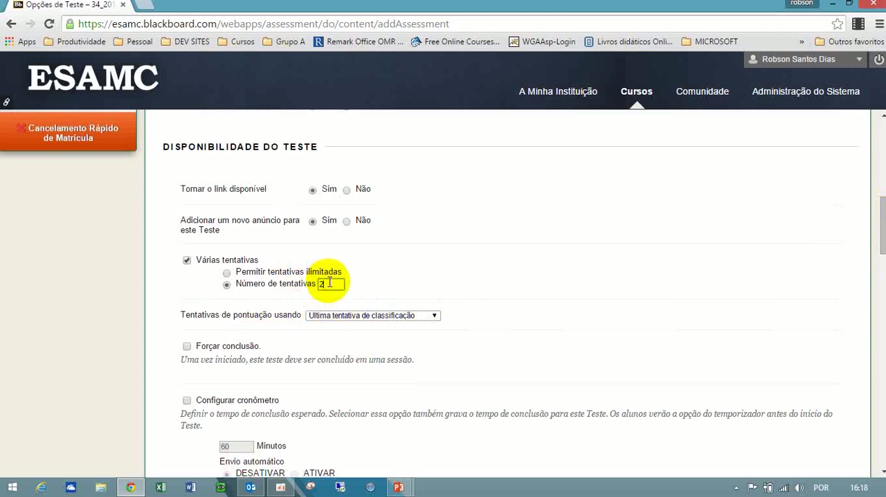
left_click(420, 317)
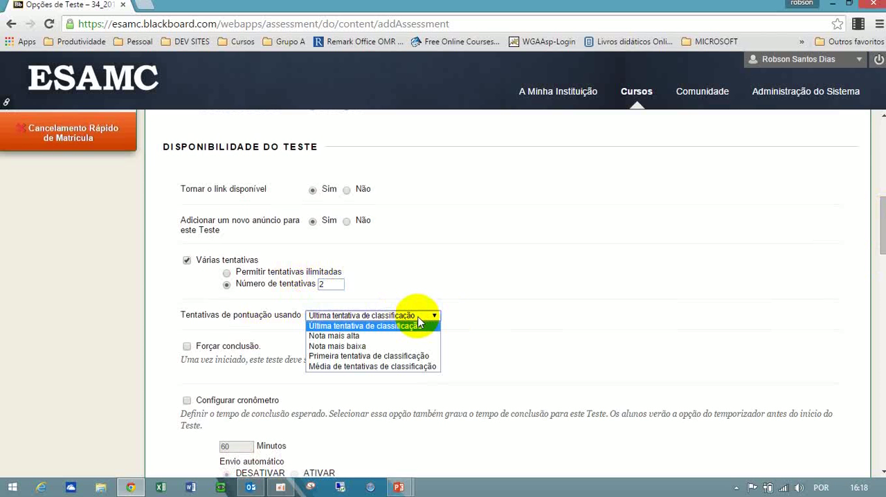
left_click(504, 311)
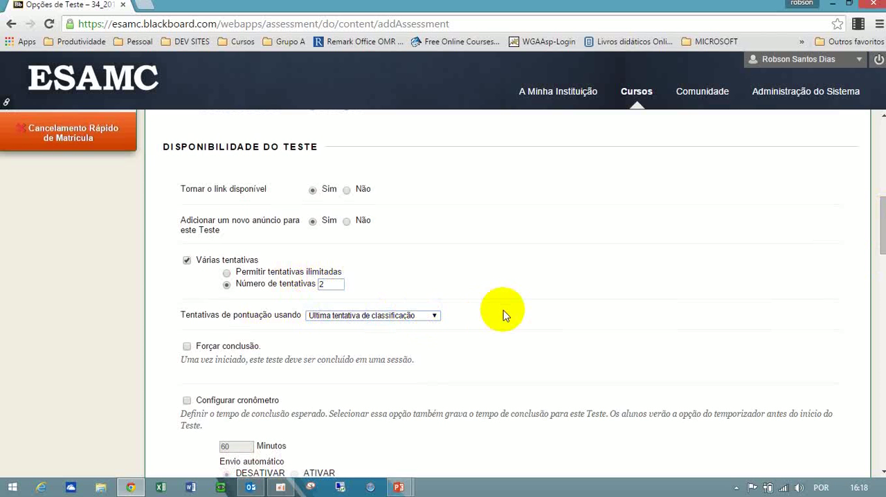
left_click(418, 318)
left_click(417, 319)
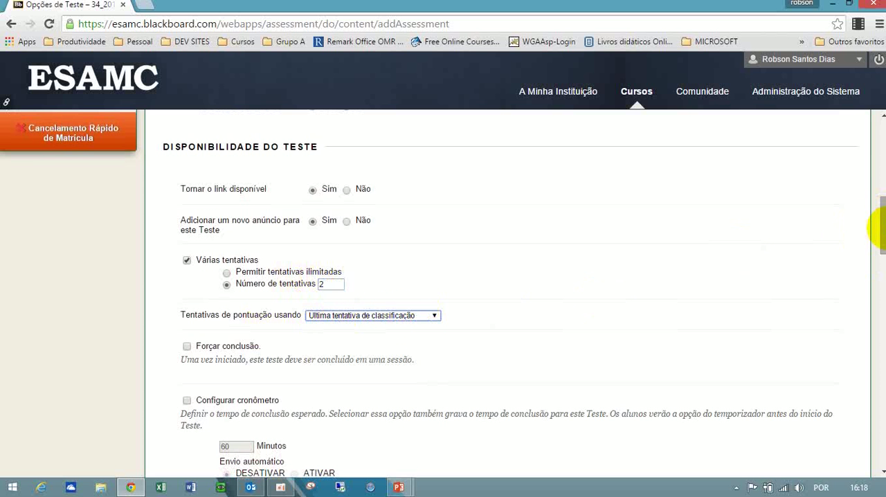
Try a timer with a 60-minute limit for the test and turn the timer off again.
left_click_drag(884, 229, 754, 251)
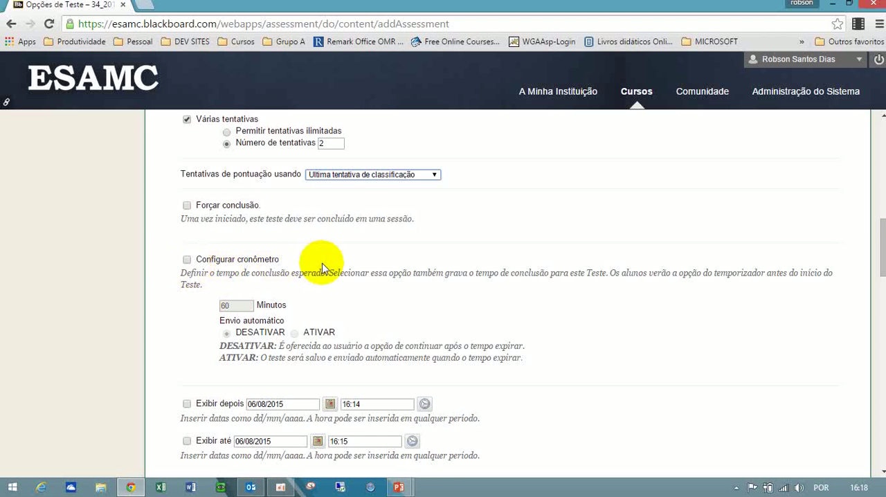
left_click(187, 261)
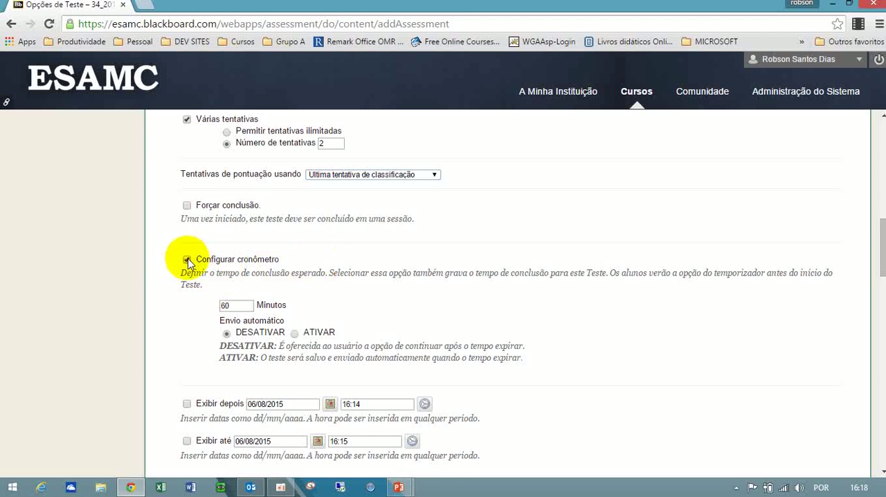
double_click(238, 306)
key("BackSpace")
key("BackSpace")
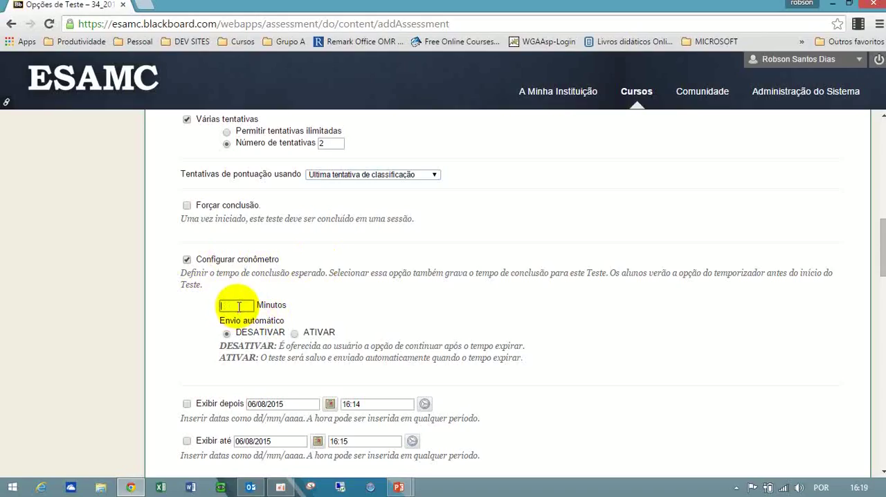
type("60")
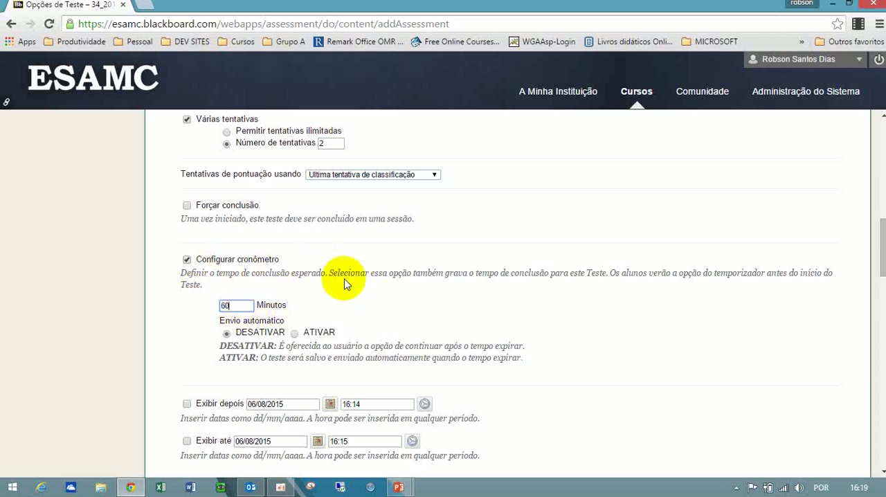
left_click(187, 260)
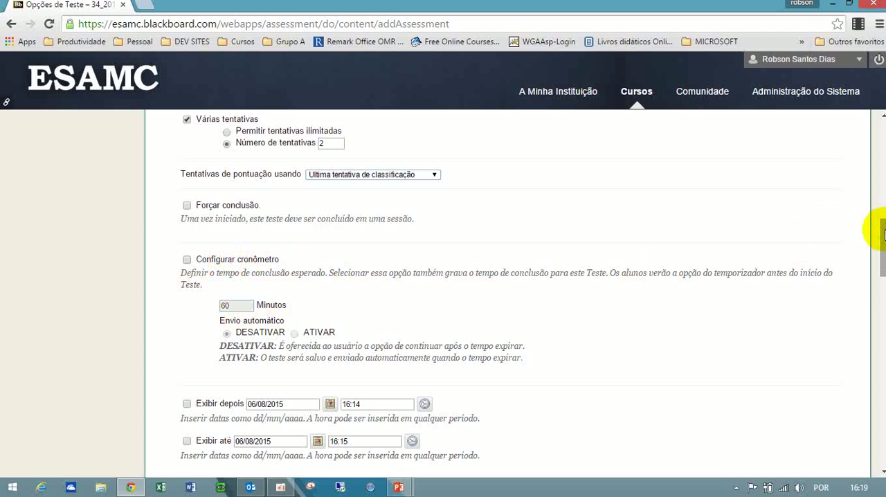
Clear the dates and times in the test's "Exibir depois" and "Exibir até" availability settings.
left_click_drag(881, 232, 881, 253)
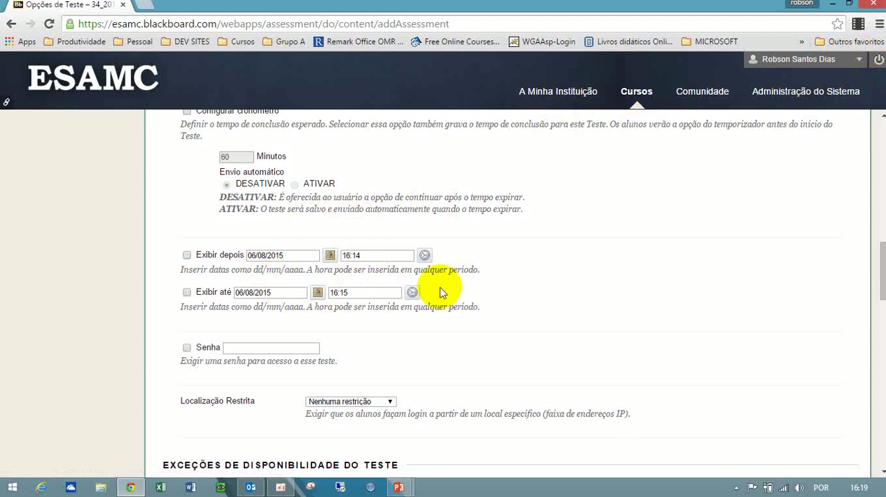
left_click_drag(297, 254, 180, 253)
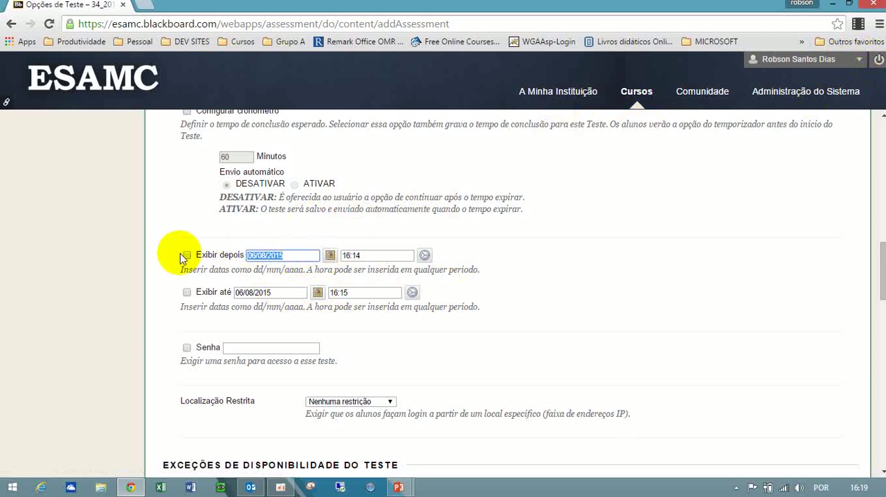
key("BackSpace")
left_click_drag(357, 255, 285, 274)
key("BackSpace")
left_click_drag(366, 293, 245, 327)
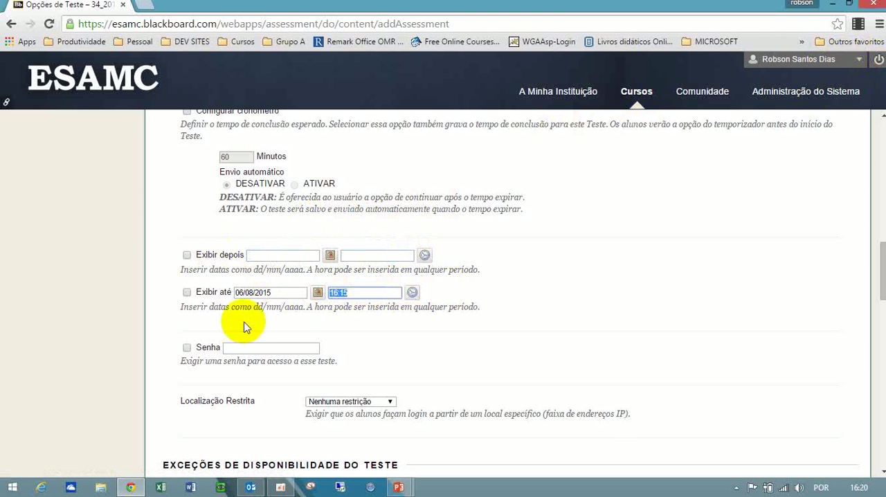
key("BackSpace")
left_click_drag(305, 293, 174, 293)
key("BackSpace")
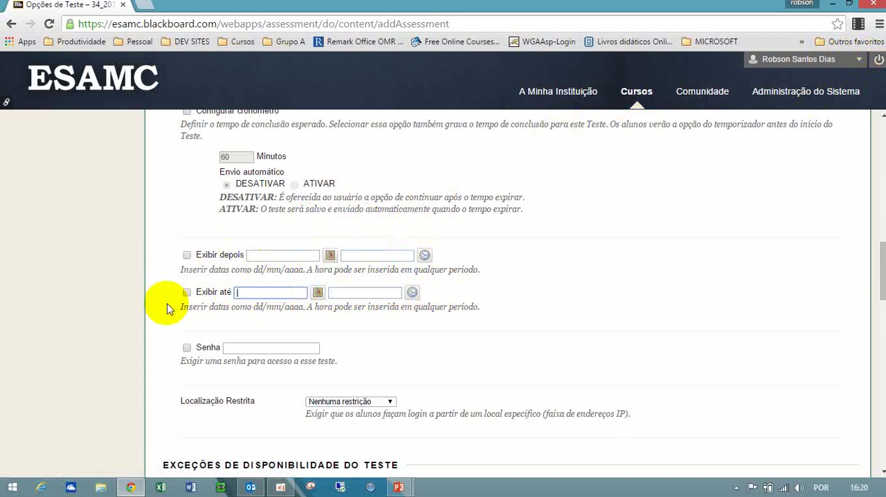
Review the restricted location choices and the users or groups selectable for availability exceptions, without changing either.
left_click_drag(881, 269, 883, 292)
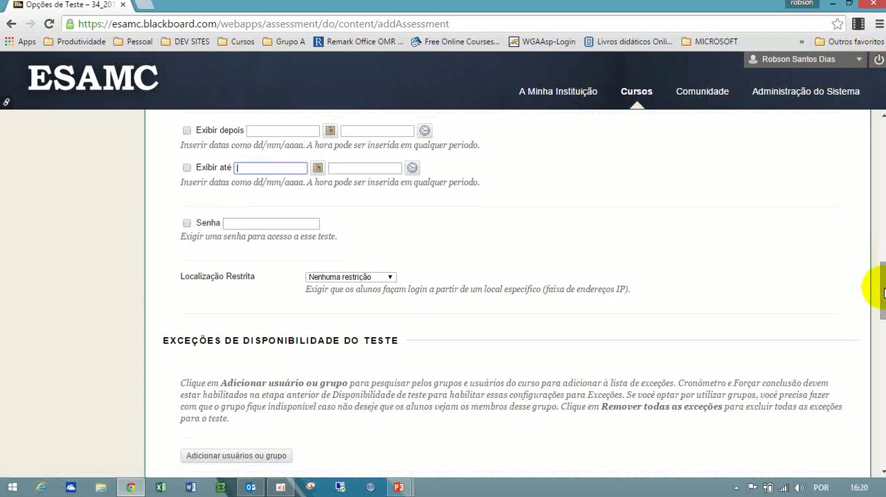
left_click(377, 277)
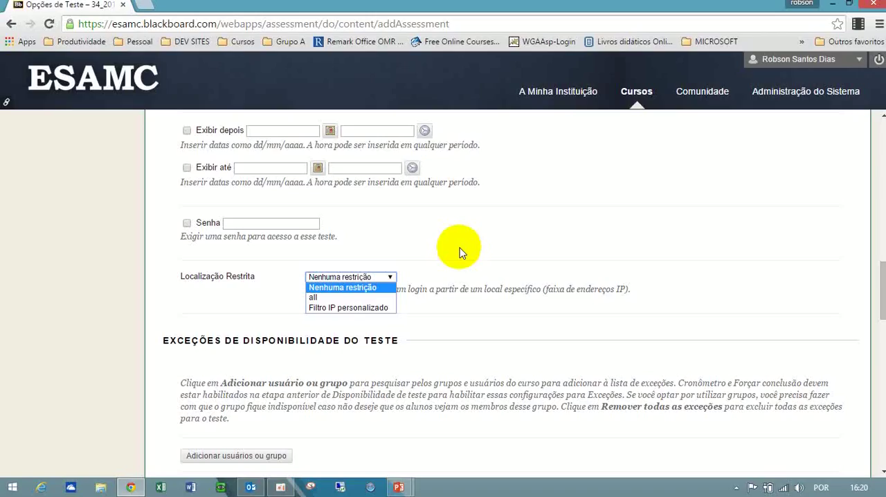
left_click(634, 256)
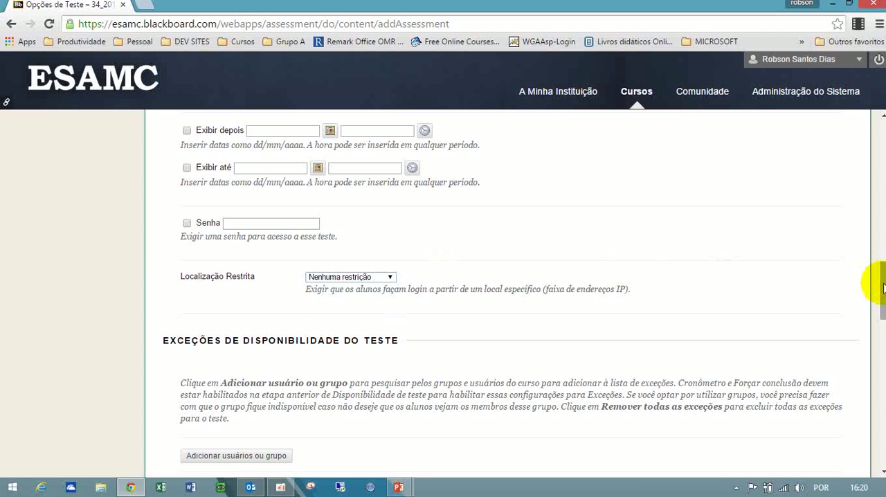
left_click_drag(883, 288, 883, 319)
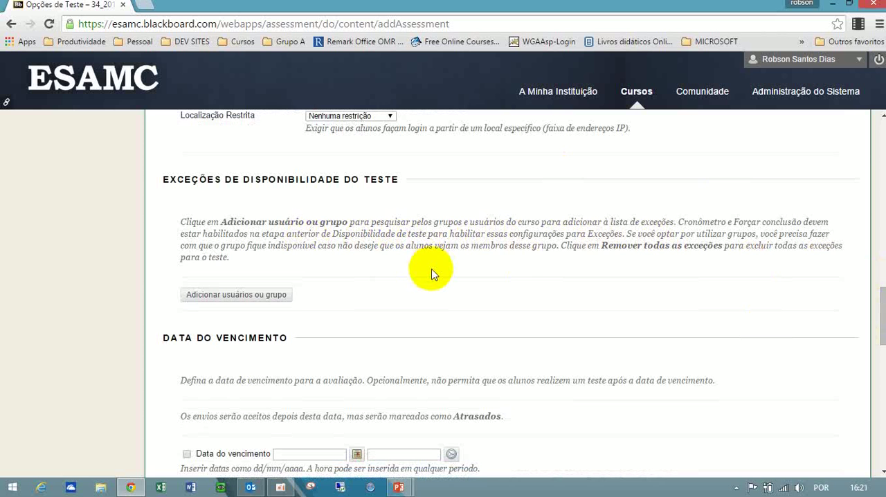
left_click(266, 293)
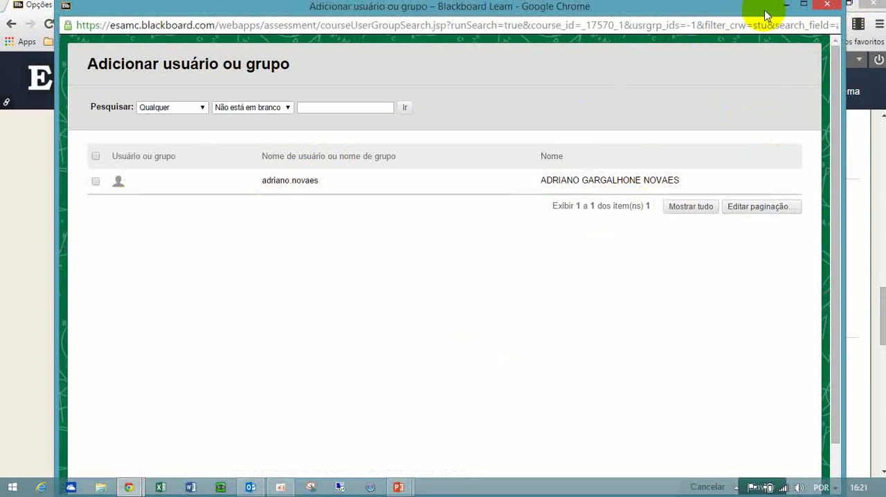
left_click(827, 7)
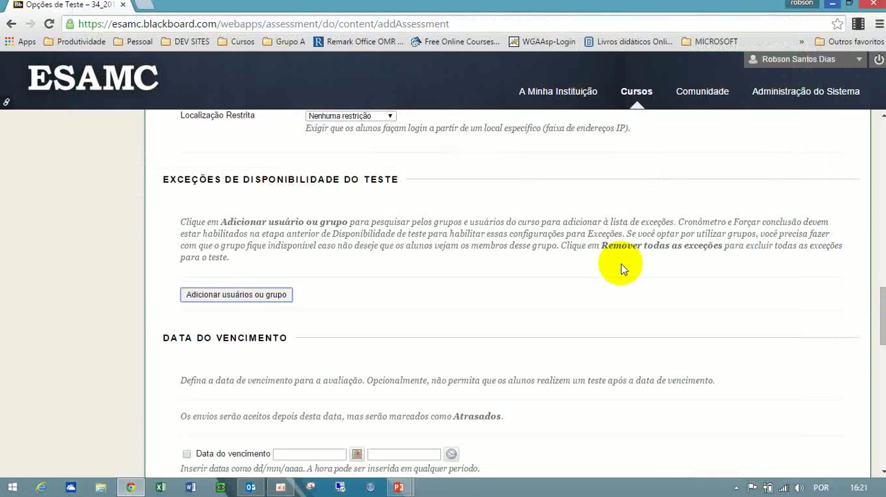
Examine the due date and self-assessment options and the timing choices for showing results and feedback to students.
scroll(876, 299, "down", 3)
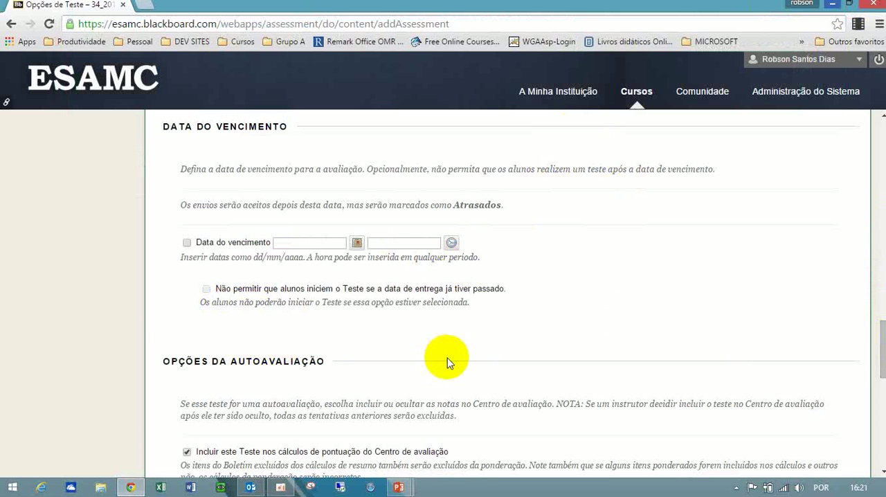
scroll(879, 346, "down", 1)
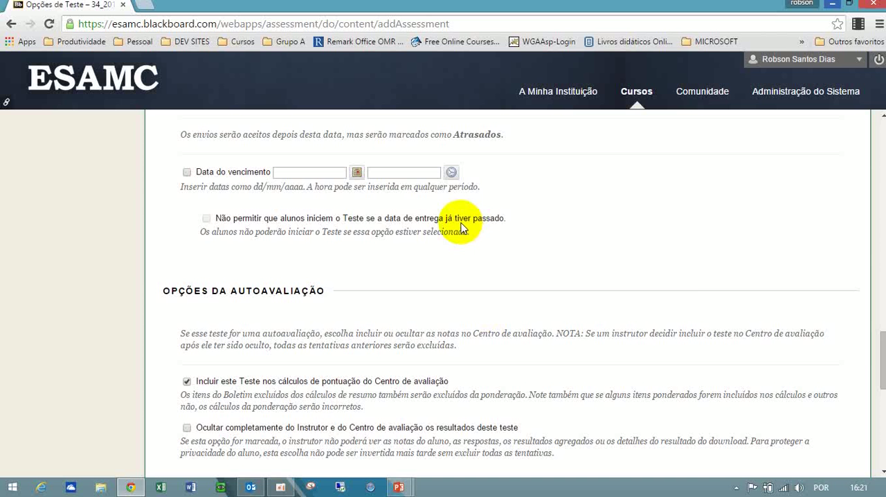
left_click_drag(882, 360, 882, 386)
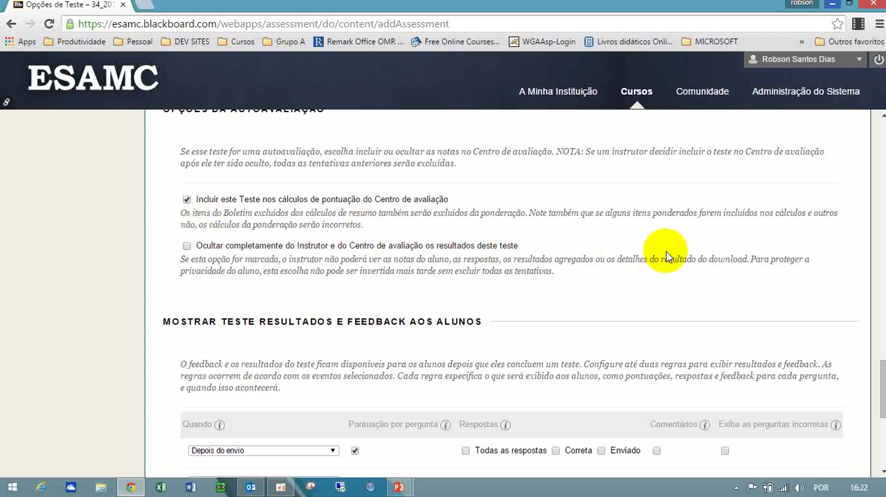
scroll(745, 282, "down", 3)
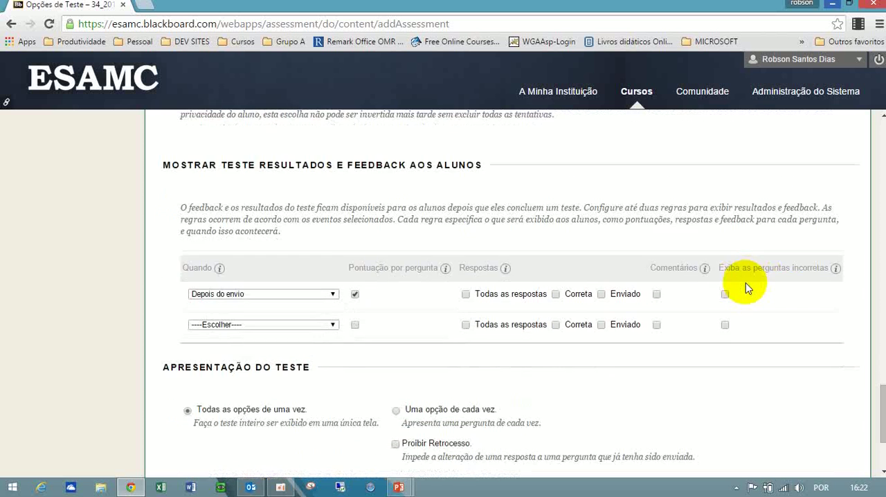
scroll(746, 282, "down", 1)
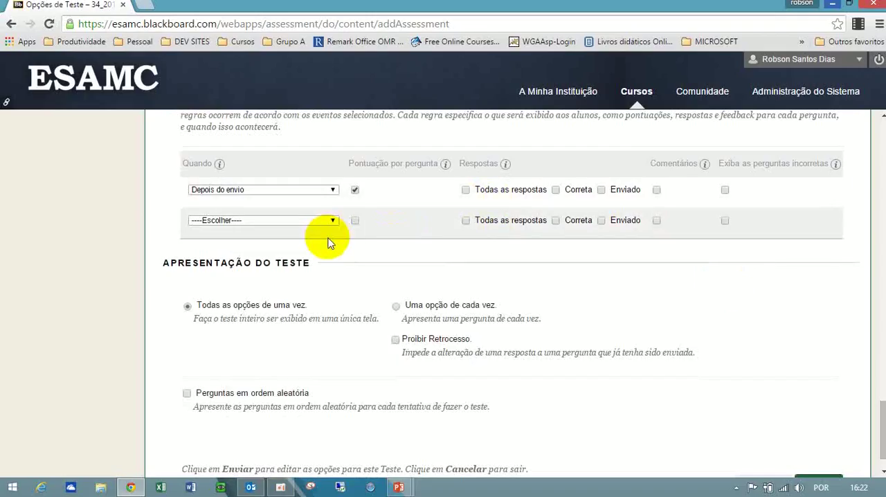
left_click(334, 191)
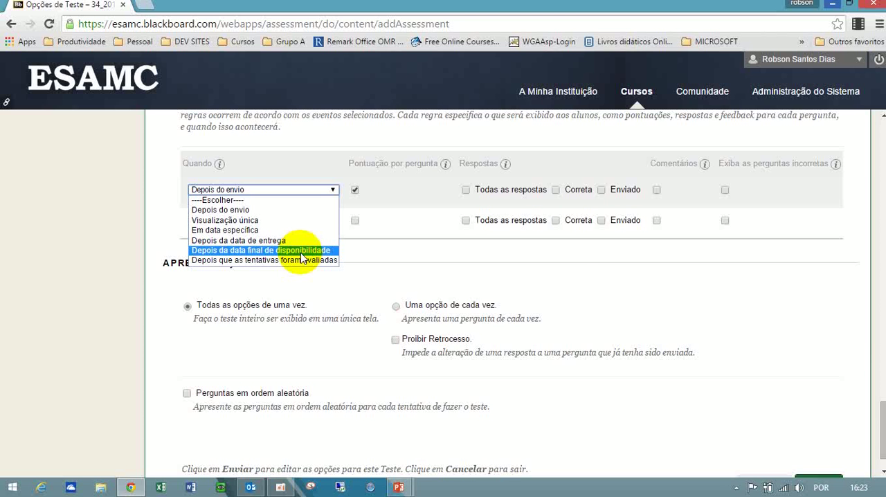
left_click(572, 287)
left_click(320, 191)
left_click(322, 194)
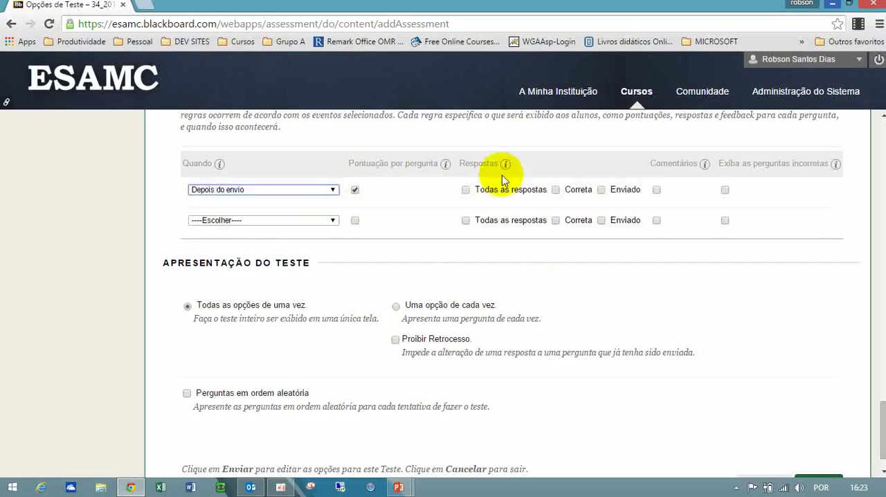
Enable "Todas as respostas", "Correta" and "Enviado" for the "Depois do envio" feedback rule, leaving the second rule unset.
left_click(466, 190)
left_click(555, 190)
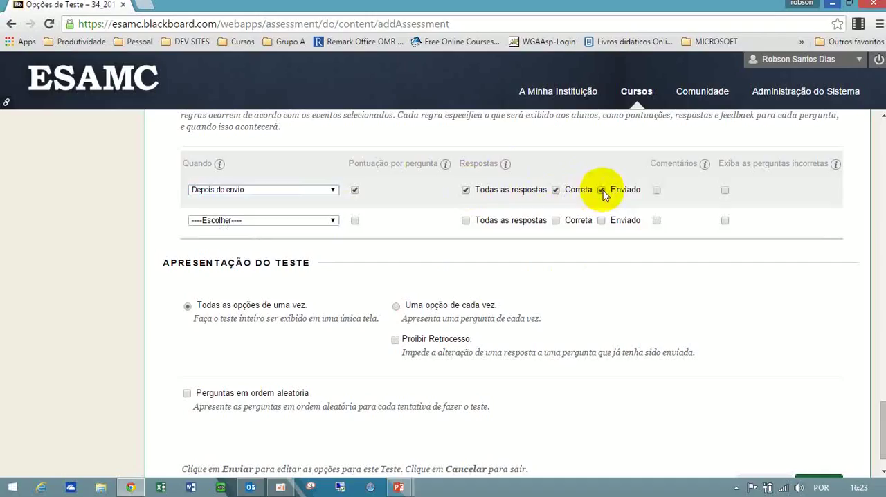
left_click(331, 222)
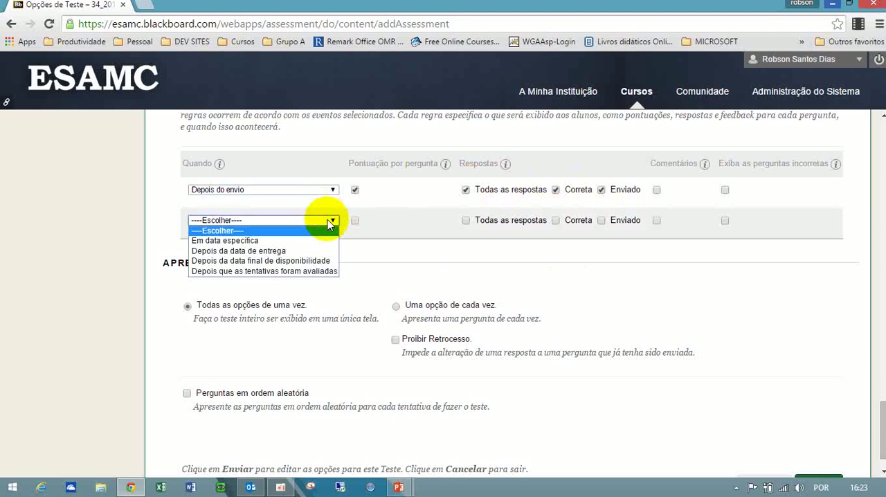
left_click(282, 222)
left_click(283, 222)
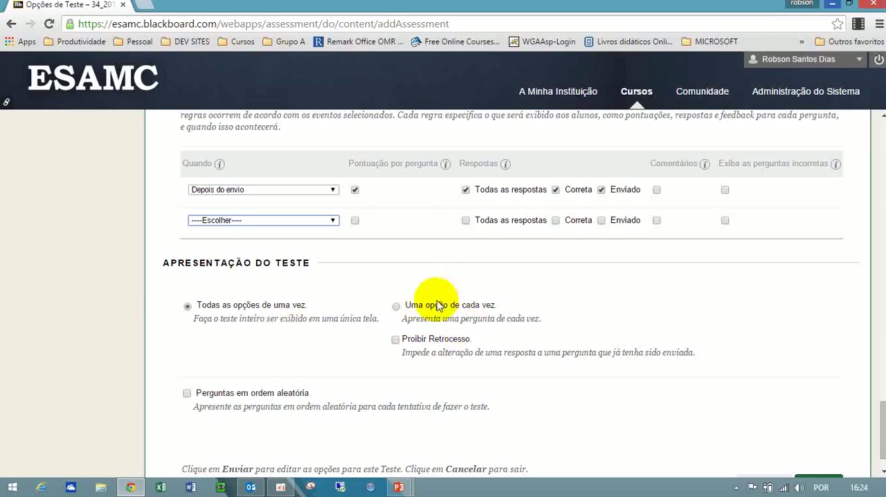
Present one question at a time in random order with "Proibir Retrocesso" enabled, and submit the test options.
left_click(396, 308)
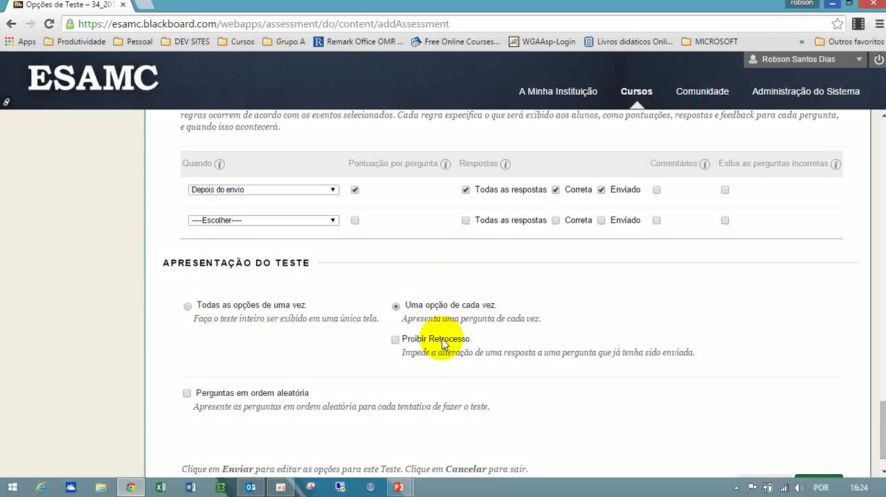
left_click(396, 340)
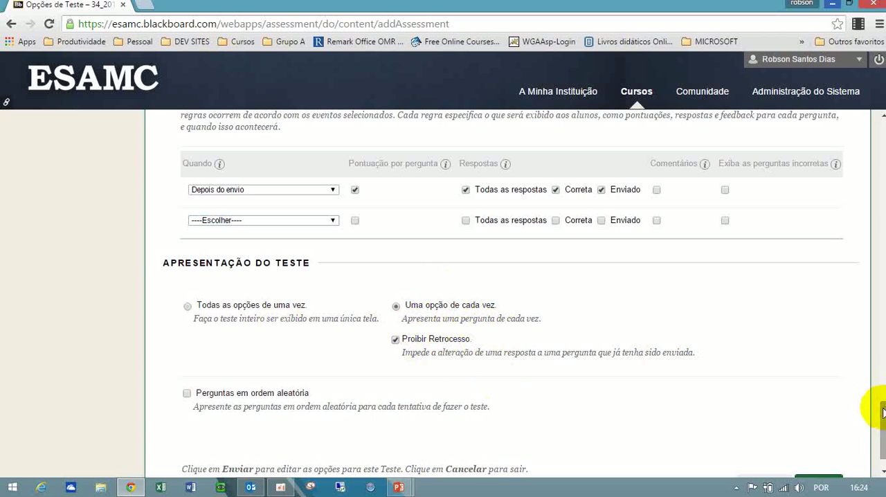
scroll(873, 413, "down", 1)
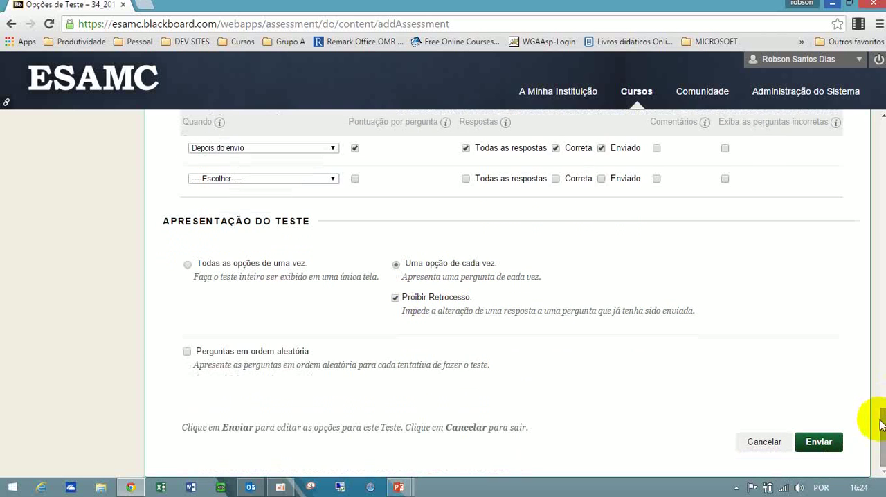
left_click(187, 351)
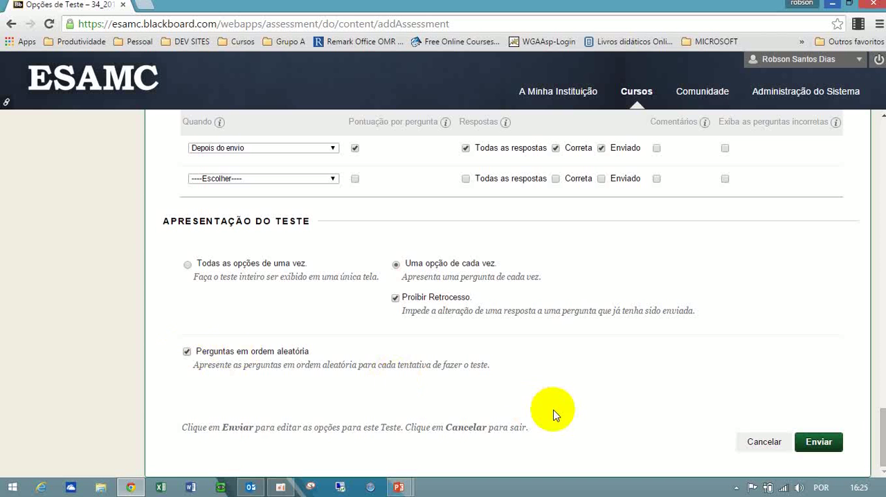
left_click(824, 441)
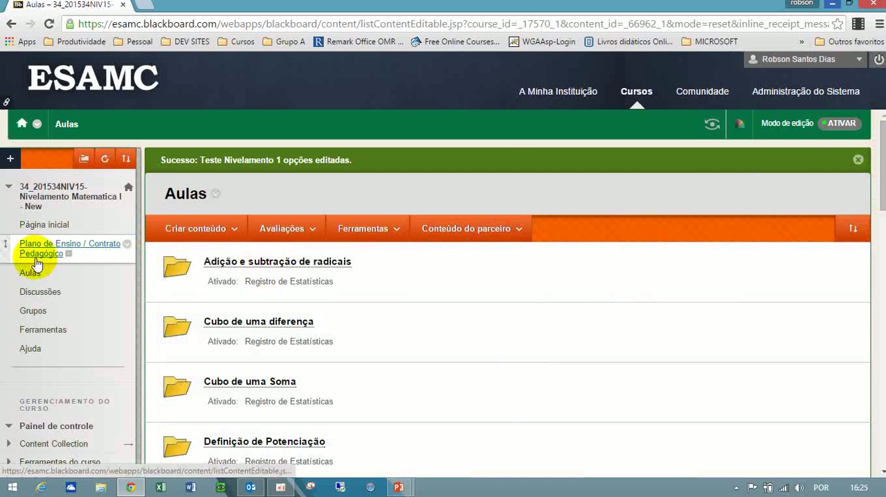
Open "Teste Nivelamento 1" from the end of the Aulas content list and start its preview attempt.
left_click(31, 274)
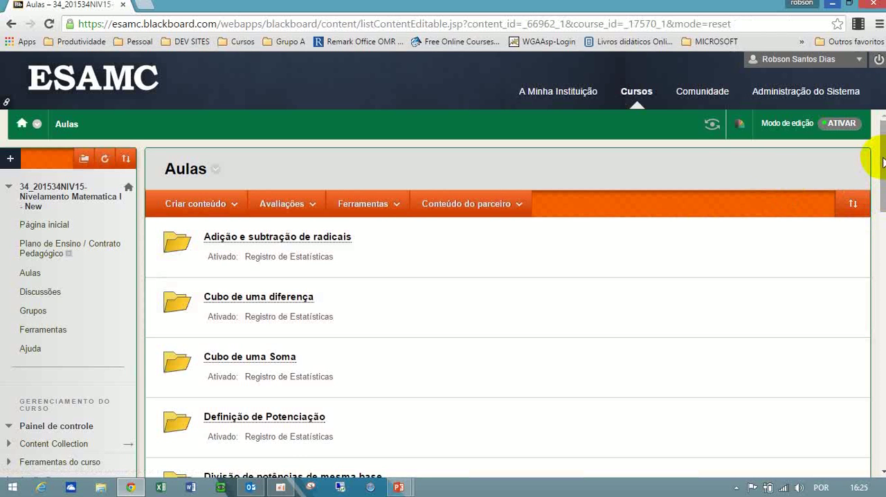
left_click_drag(881, 212, 870, 431)
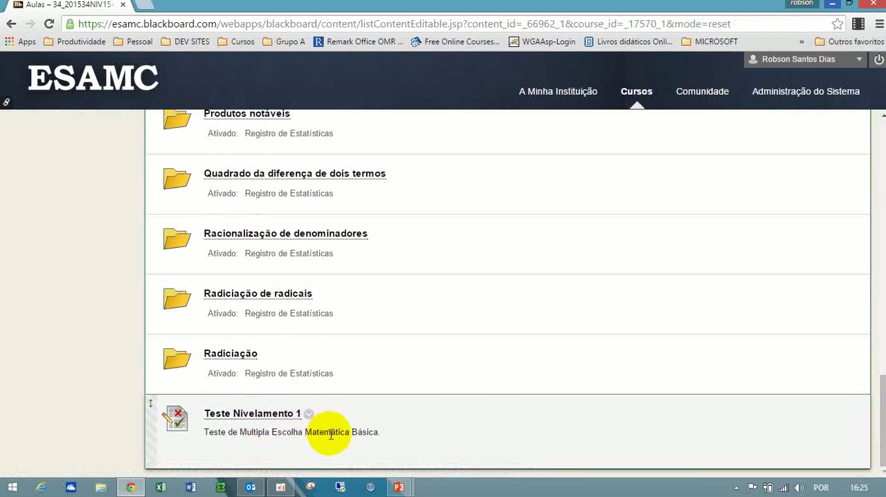
left_click(263, 415)
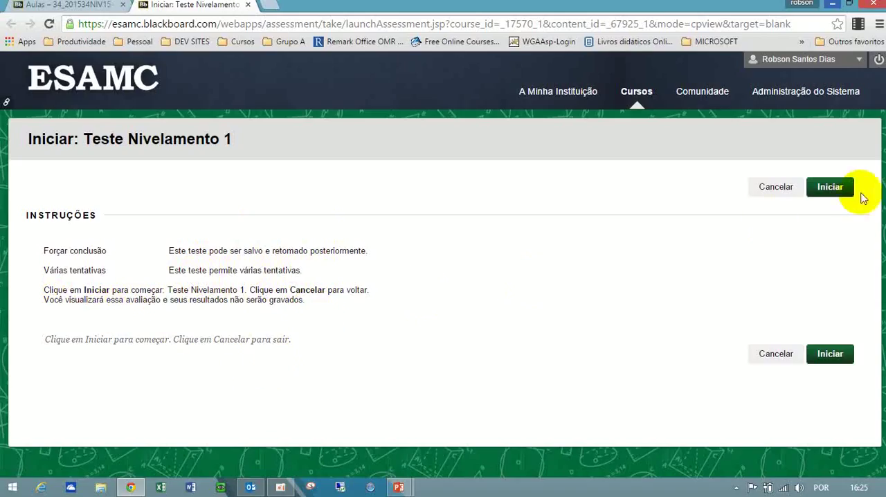
left_click(831, 190)
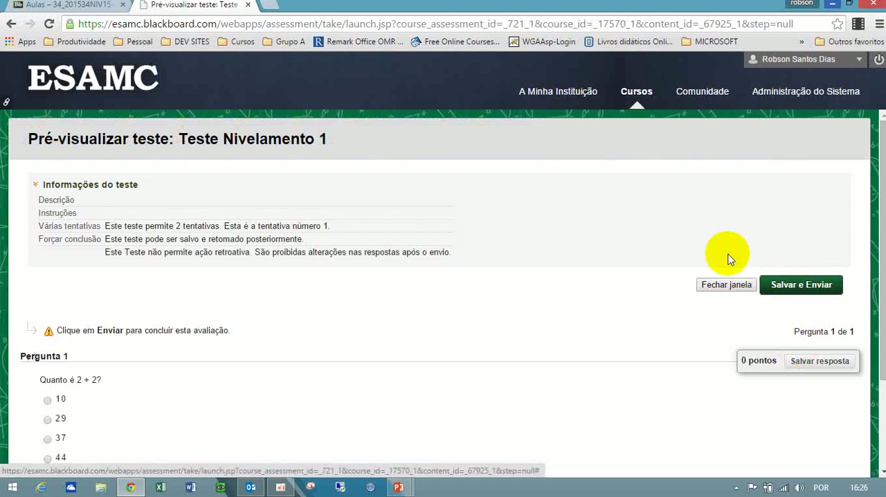
Answer the question "Quanto é 2 + 2?" with option 44, save the answer, and submit the test with confirmation.
left_click_drag(882, 181, 882, 267)
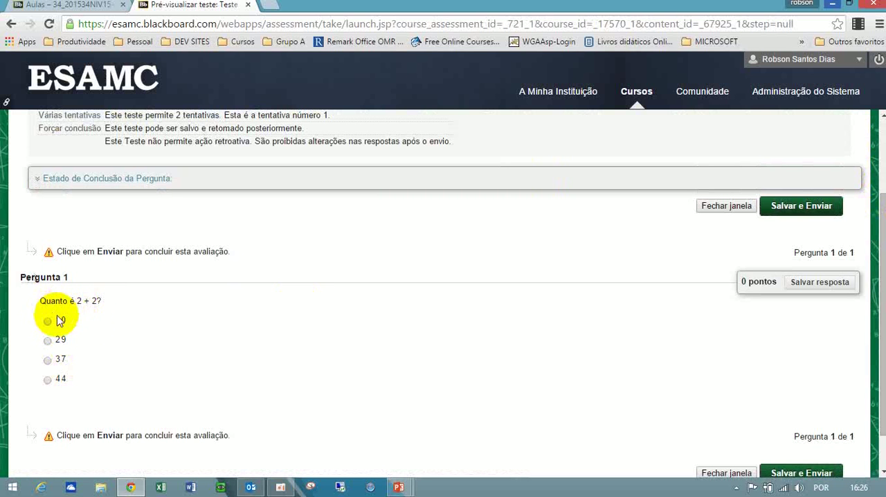
left_click(48, 380)
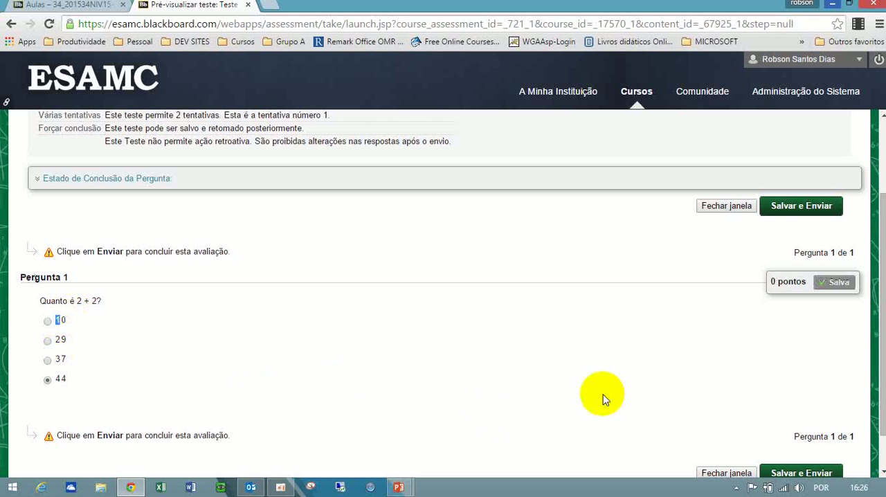
left_click_drag(883, 381, 882, 425)
left_click(809, 427)
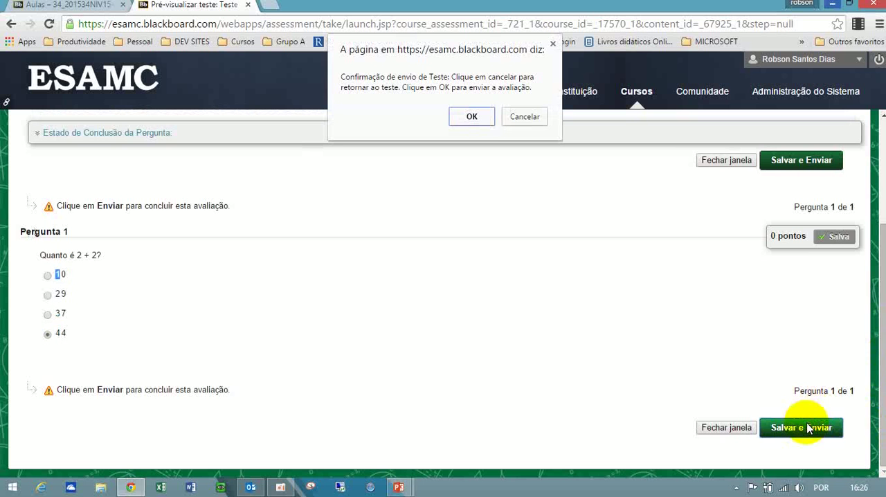
left_click(473, 115)
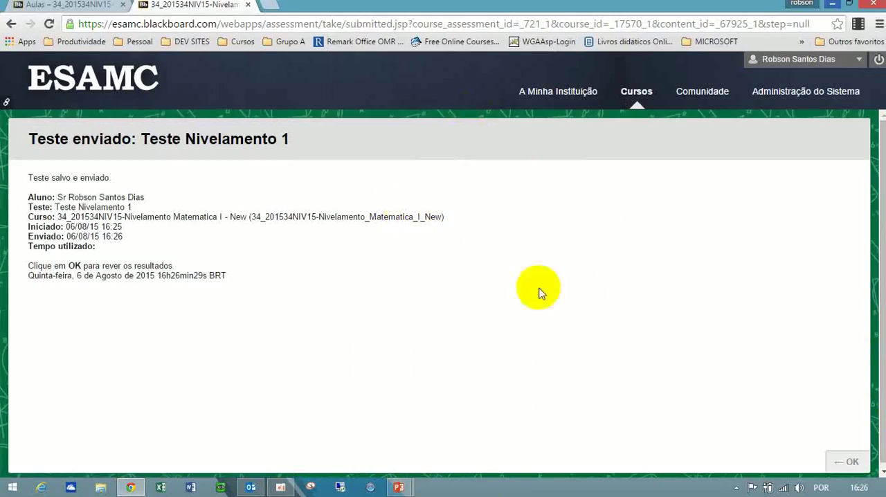
left_click_drag(883, 354, 883, 362)
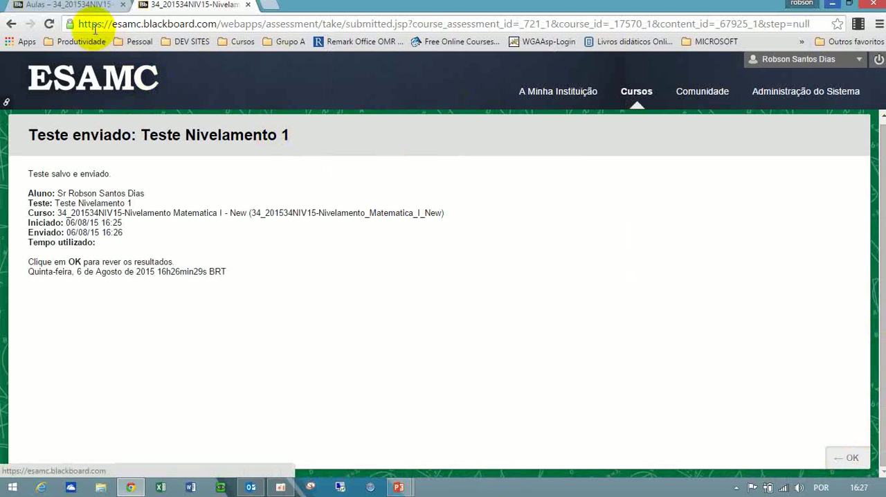
Close the submitted test's page and return to the Aulas content list.
left_click(90, 7)
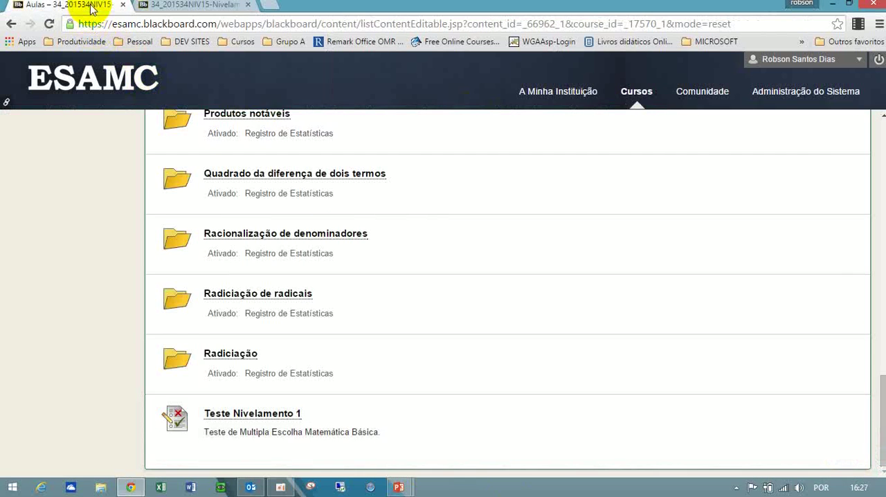
left_click(191, 6)
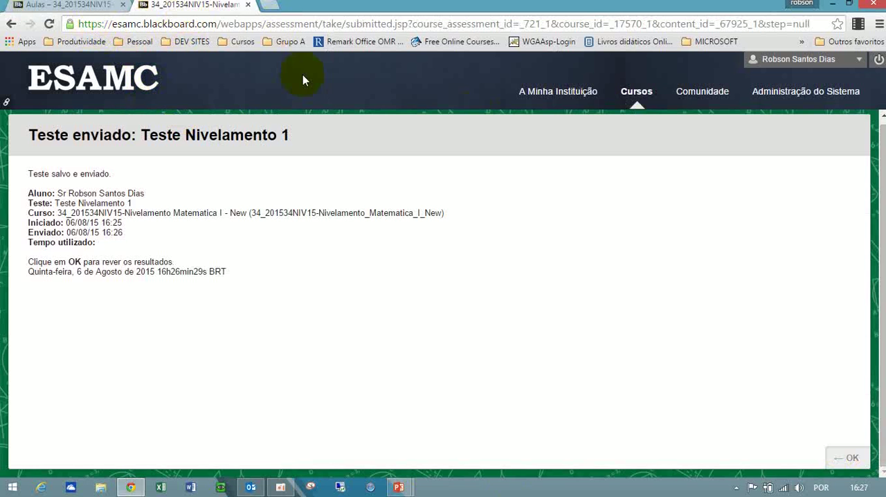
left_click(248, 5)
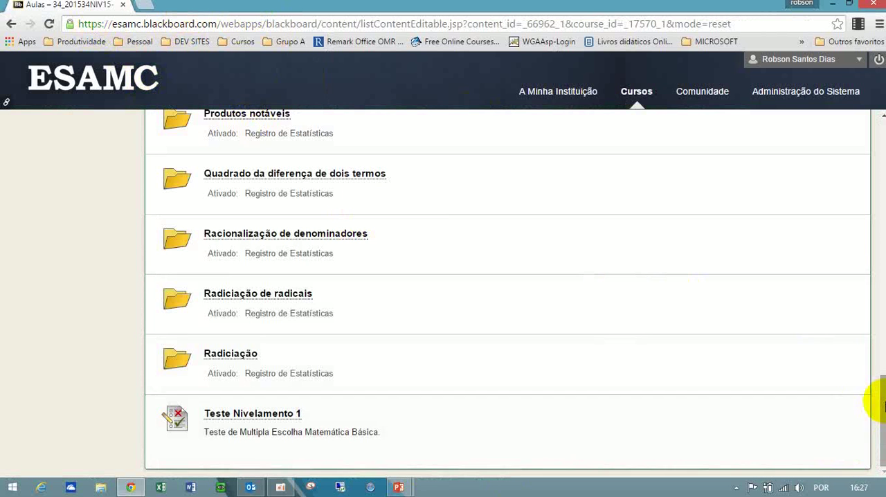
Look over the Aulas content list and switch to the PowerPoint slide "Como criar Testes no Blackboard?".
left_click_drag(880, 405, 884, 460)
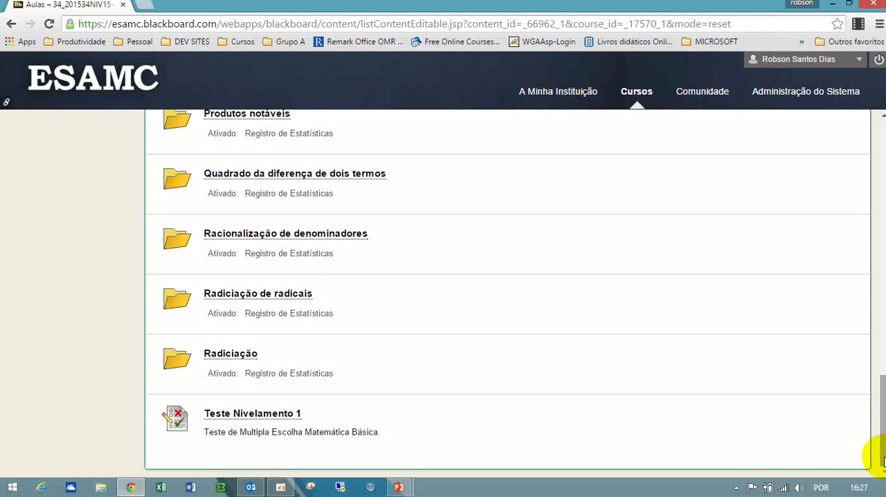
left_click_drag(883, 460, 883, 189)
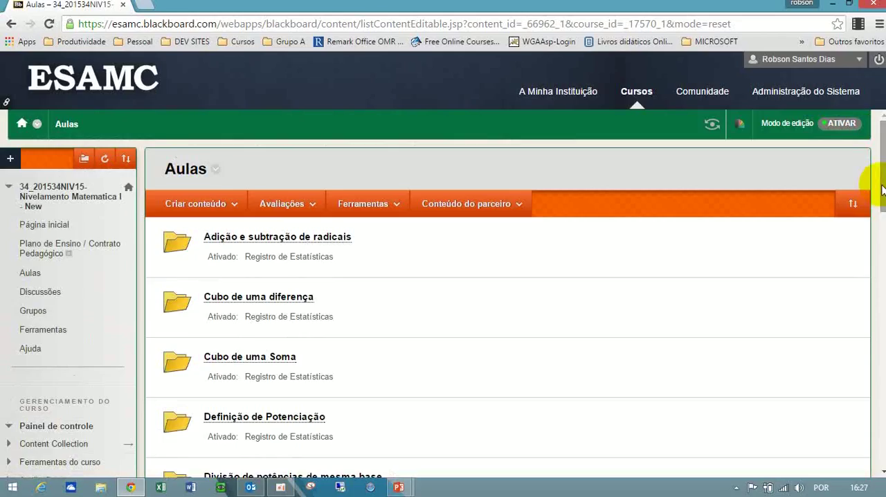
key("alt+Tab")
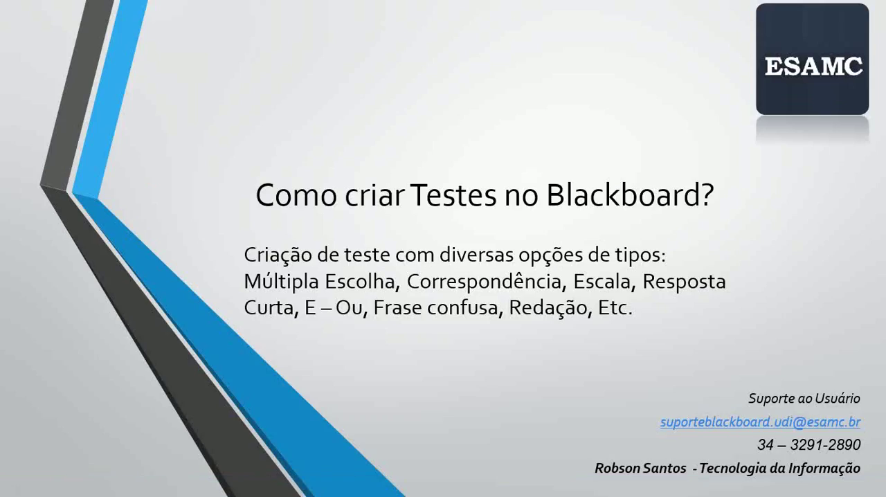